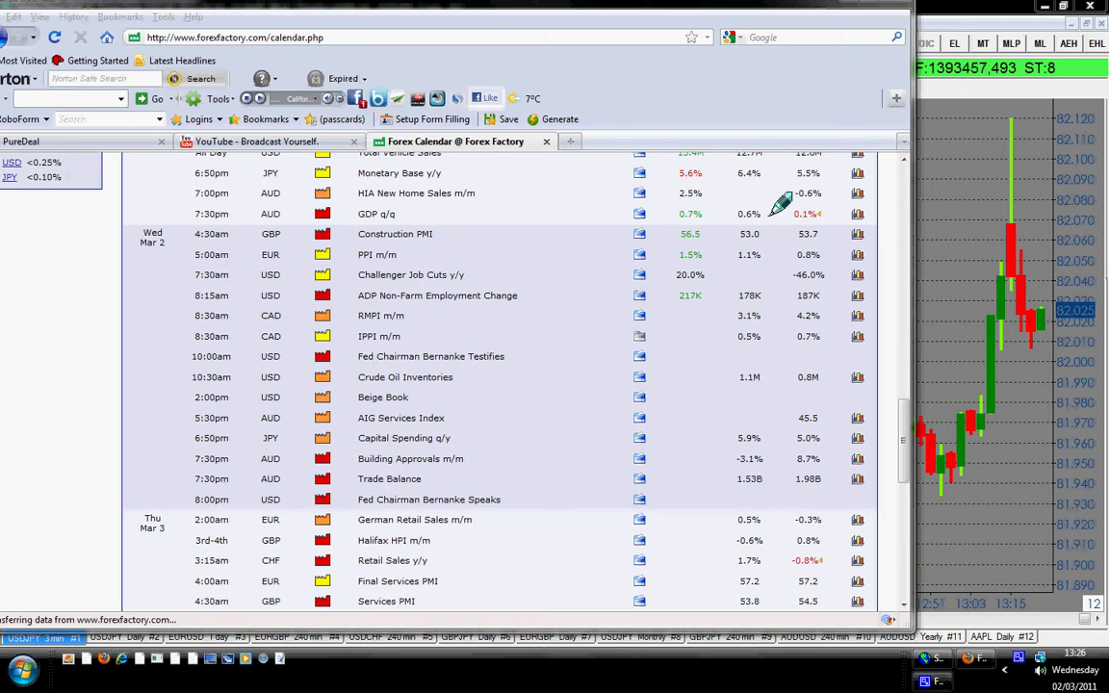
{"action": "scroll", "coordinate": [901, 162], "scroll_direction": "up", "scroll_amount": 1}
{"action": "scroll", "coordinate": [902, 162], "scroll_direction": "up", "scroll_amount": 3}
{"action": "scroll", "coordinate": [902, 162], "scroll_direction": "up", "scroll_amount": 4}
{"action": "scroll", "coordinate": [901, 162], "scroll_direction": "up", "scroll_amount": 2}
{"action": "scroll", "coordinate": [902, 161], "scroll_direction": "up", "scroll_amount": 2}
{"action": "scroll", "coordinate": [902, 162], "scroll_direction": "up", "scroll_amount": 4}
{"action": "scroll", "coordinate": [902, 161], "scroll_direction": "up", "scroll_amount": 3}
{"action": "scroll", "coordinate": [902, 162], "scroll_direction": "up", "scroll_amount": 2}
{"action": "scroll", "coordinate": [902, 162], "scroll_direction": "up", "scroll_amount": 2}
{"action": "scroll", "coordinate": [901, 162], "scroll_direction": "up", "scroll_amount": 1}
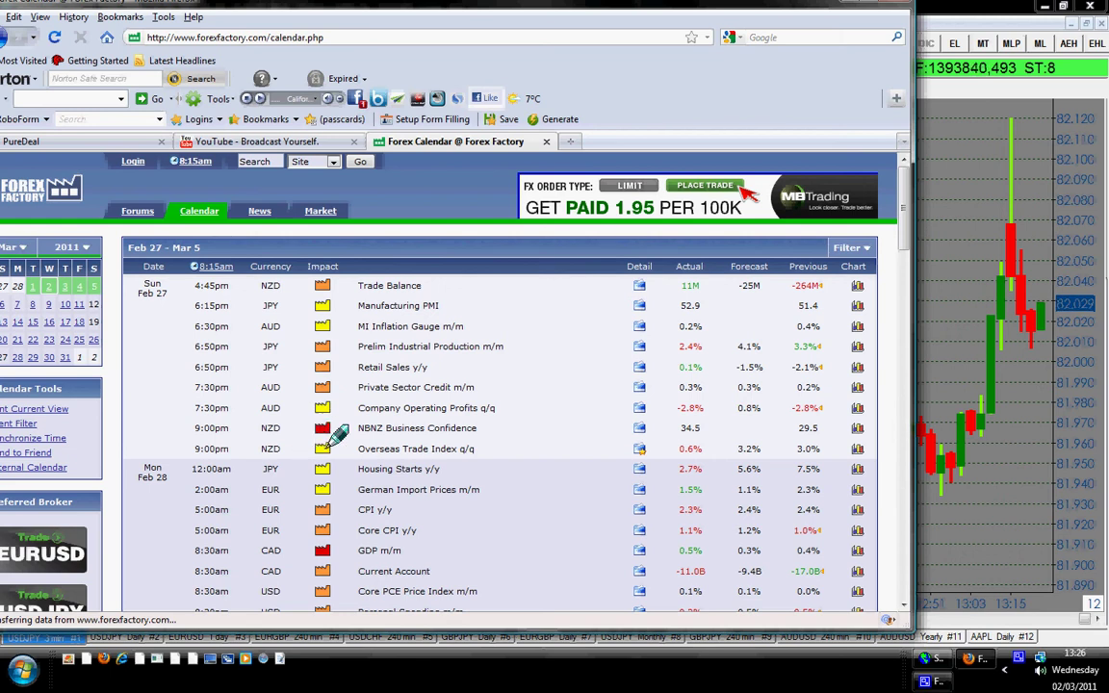
- Shift the Firefox calendar window right to reveal the chart, and bring up the Tue Mar 1 events
{"action": "mouse_move", "coordinate": [198, 5]}
{"action": "left_mouse_down"}
{"action": "mouse_move", "coordinate": [367, 5]}
{"action": "mouse_move", "coordinate": [267, 11]}
{"action": "left_mouse_up"}
{"action": "scroll", "coordinate": [222, 481], "scroll_direction": "down", "scroll_amount": 2}
{"action": "scroll", "coordinate": [308, 407], "scroll_direction": "down", "scroll_amount": 3}
{"action": "scroll", "coordinate": [308, 407], "scroll_direction": "down", "scroll_amount": 3}
{"action": "scroll", "coordinate": [308, 408], "scroll_direction": "down", "scroll_amount": 1}
{"action": "scroll", "coordinate": [306, 421], "scroll_direction": "down", "scroll_amount": 3}
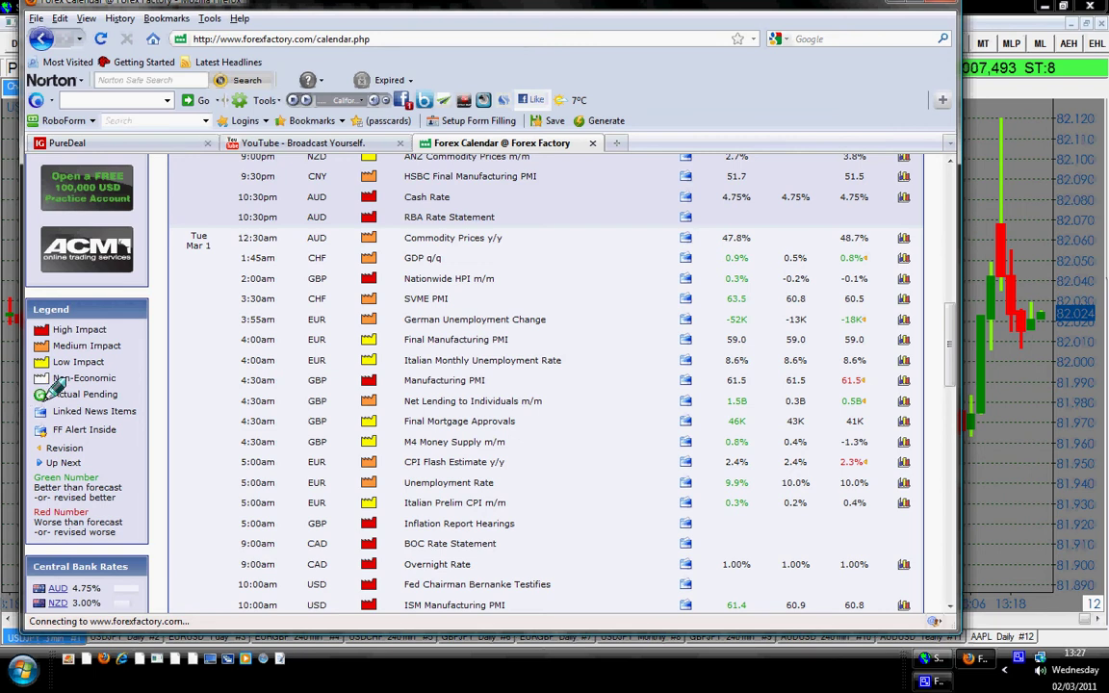
{"action": "left_click", "coordinate": [948, 608]}
{"action": "left_click", "coordinate": [948, 609]}
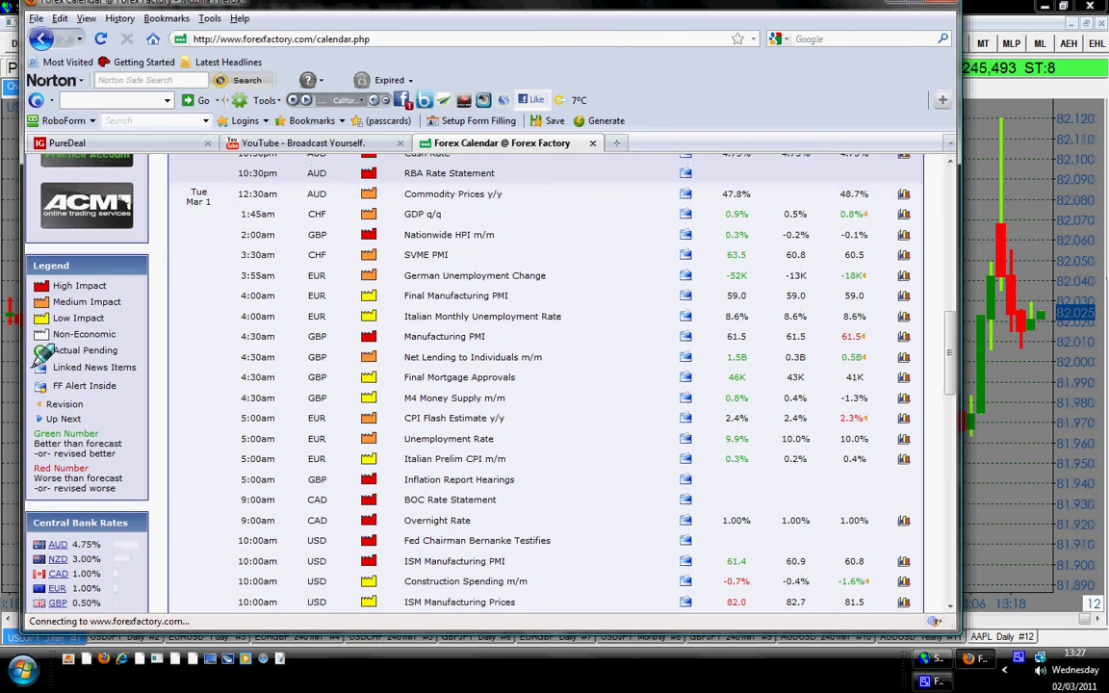
{"action": "scroll", "coordinate": [577, 510], "scroll_direction": "down", "scroll_amount": 2}
{"action": "scroll", "coordinate": [605, 482], "scroll_direction": "up", "scroll_amount": 5}
{"action": "scroll", "coordinate": [601, 437], "scroll_direction": "up", "scroll_amount": 5}
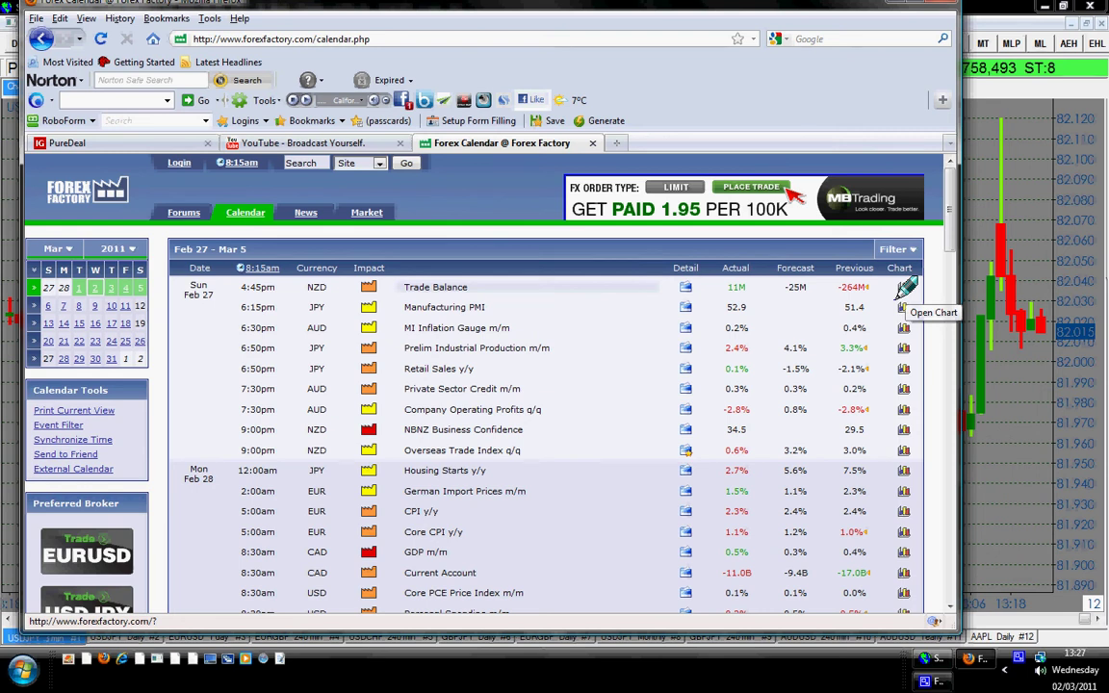
{"action": "left_click", "coordinate": [903, 287]}
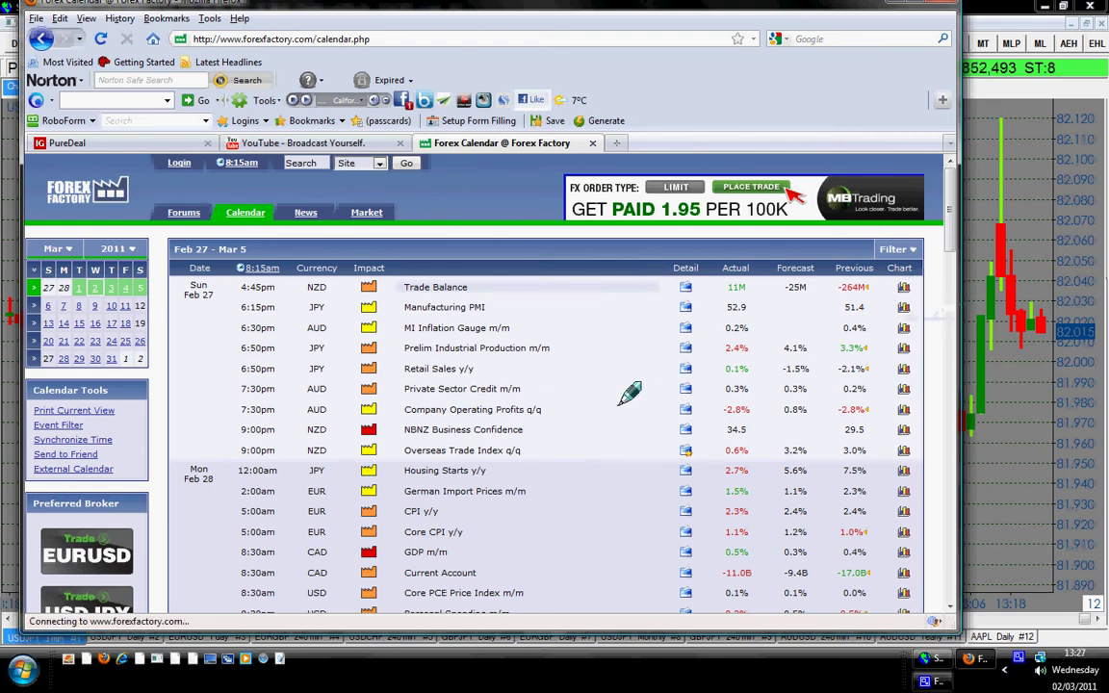
{"action": "left_click", "coordinate": [903, 287]}
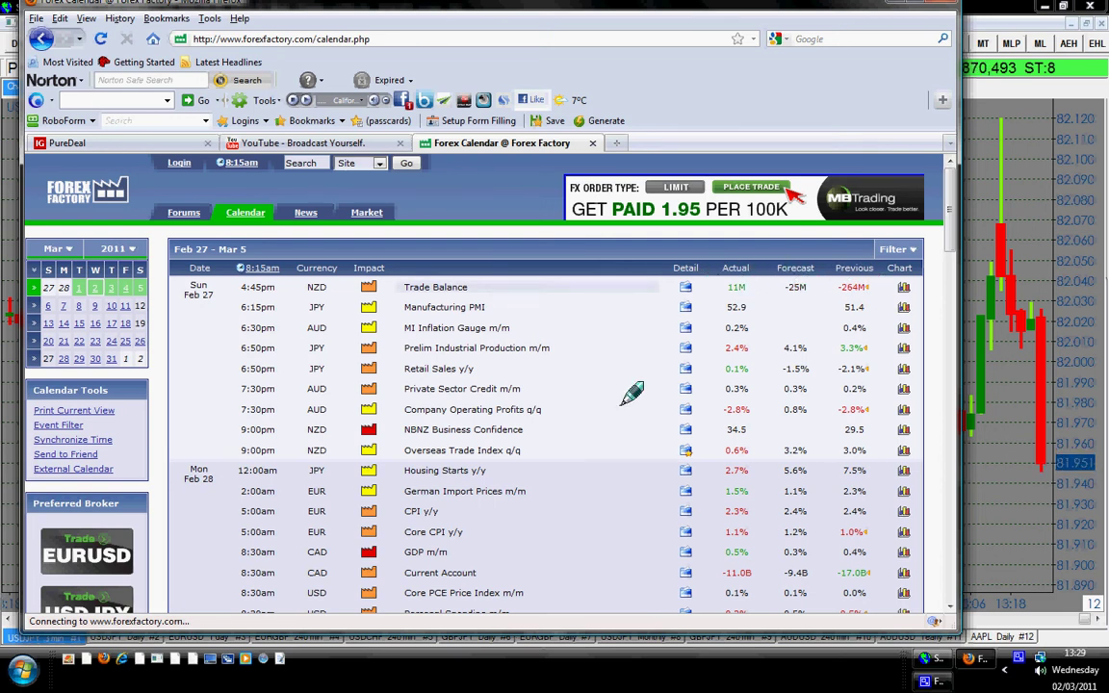
{"action": "scroll", "coordinate": [532, 391], "scroll_direction": "down", "scroll_amount": 3}
{"action": "scroll", "coordinate": [558, 395], "scroll_direction": "down", "scroll_amount": 2}
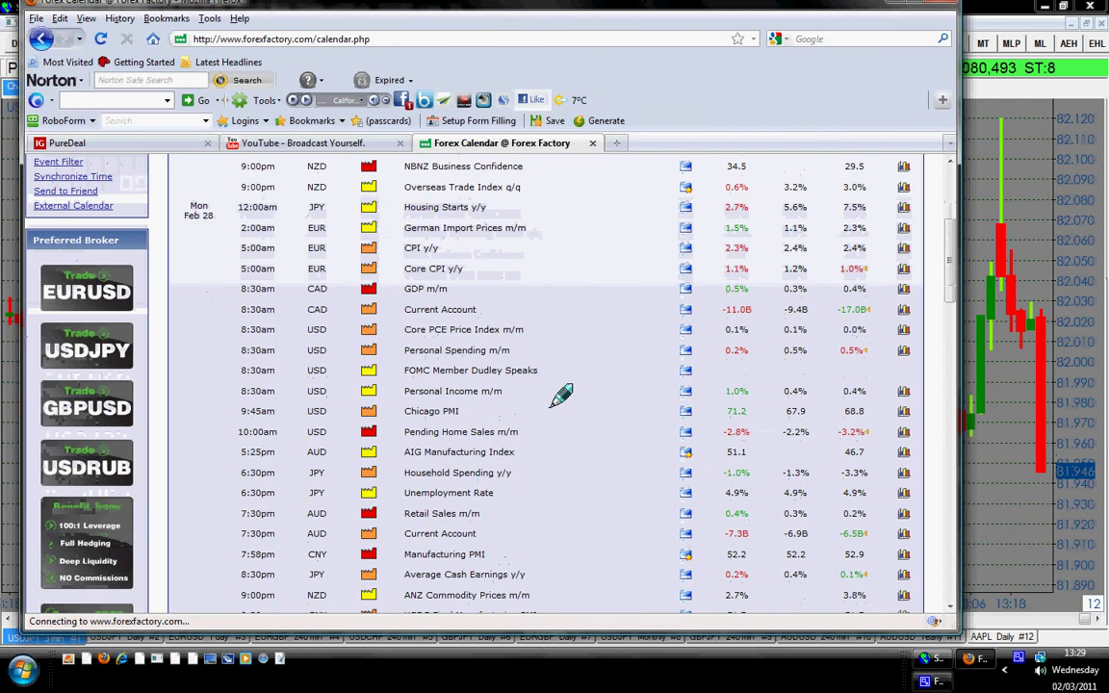
{"action": "scroll", "coordinate": [558, 395], "scroll_direction": "down", "scroll_amount": 1}
{"action": "scroll", "coordinate": [559, 395], "scroll_direction": "down", "scroll_amount": 2}
{"action": "scroll", "coordinate": [558, 395], "scroll_direction": "down", "scroll_amount": 1}
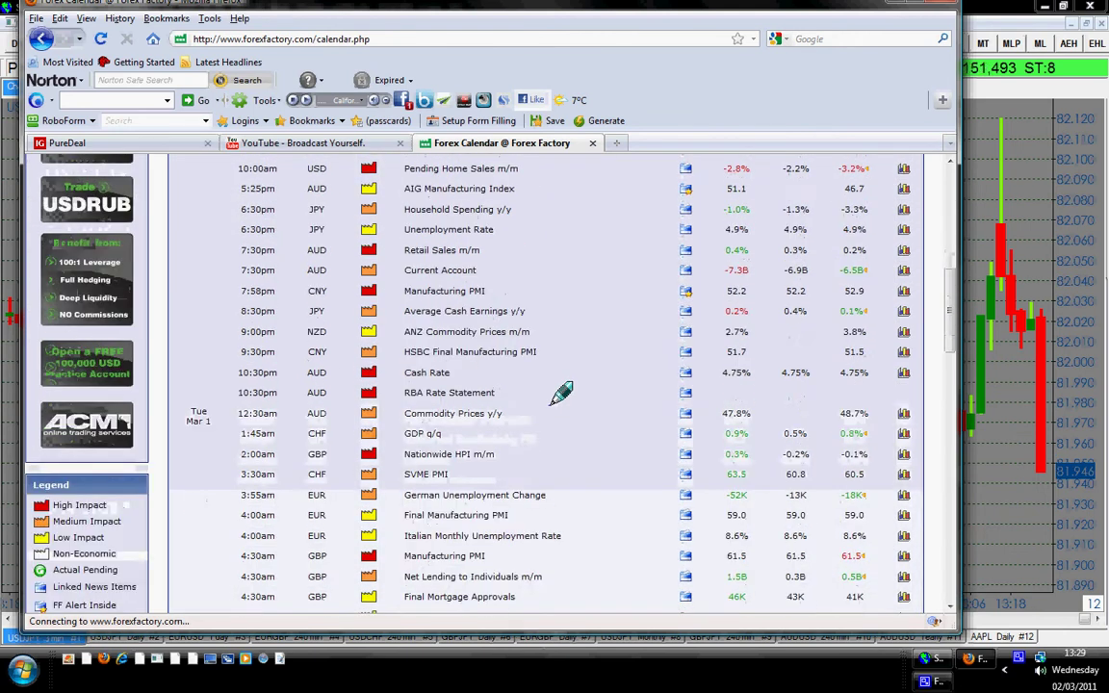
{"action": "scroll", "coordinate": [558, 394], "scroll_direction": "down", "scroll_amount": 3}
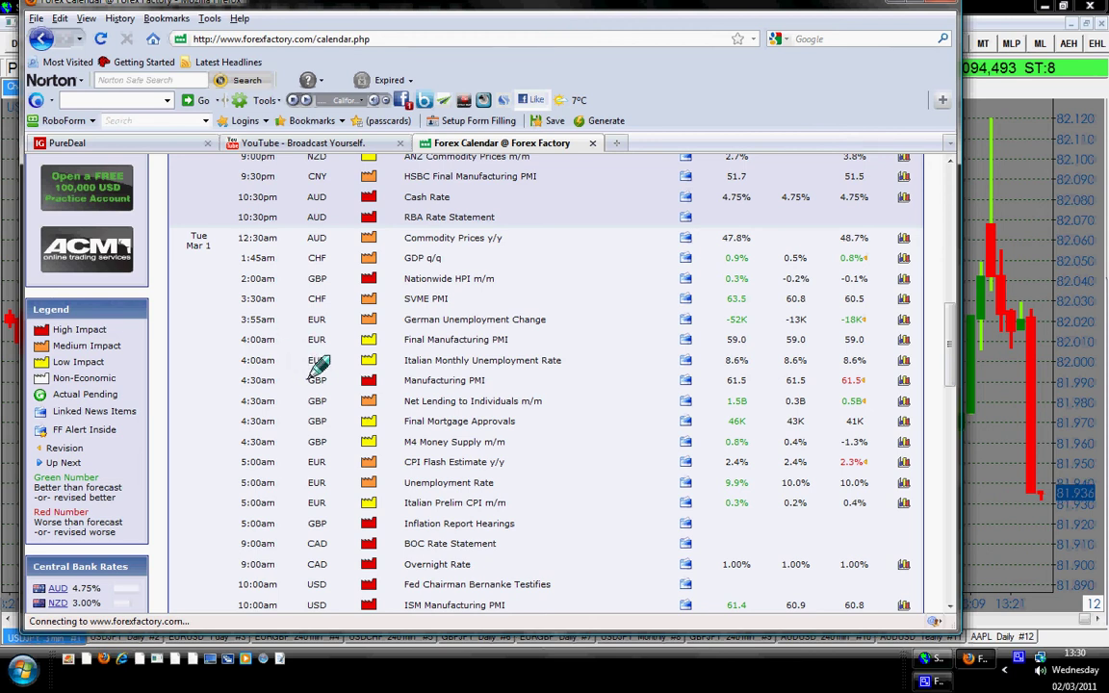
{"action": "scroll", "coordinate": [311, 364], "scroll_direction": "down", "scroll_amount": 6}
{"action": "scroll", "coordinate": [313, 365], "scroll_direction": "down", "scroll_amount": 2}
{"action": "scroll", "coordinate": [318, 367], "scroll_direction": "down", "scroll_amount": 3}
{"action": "scroll", "coordinate": [318, 366], "scroll_direction": "up", "scroll_amount": 3}
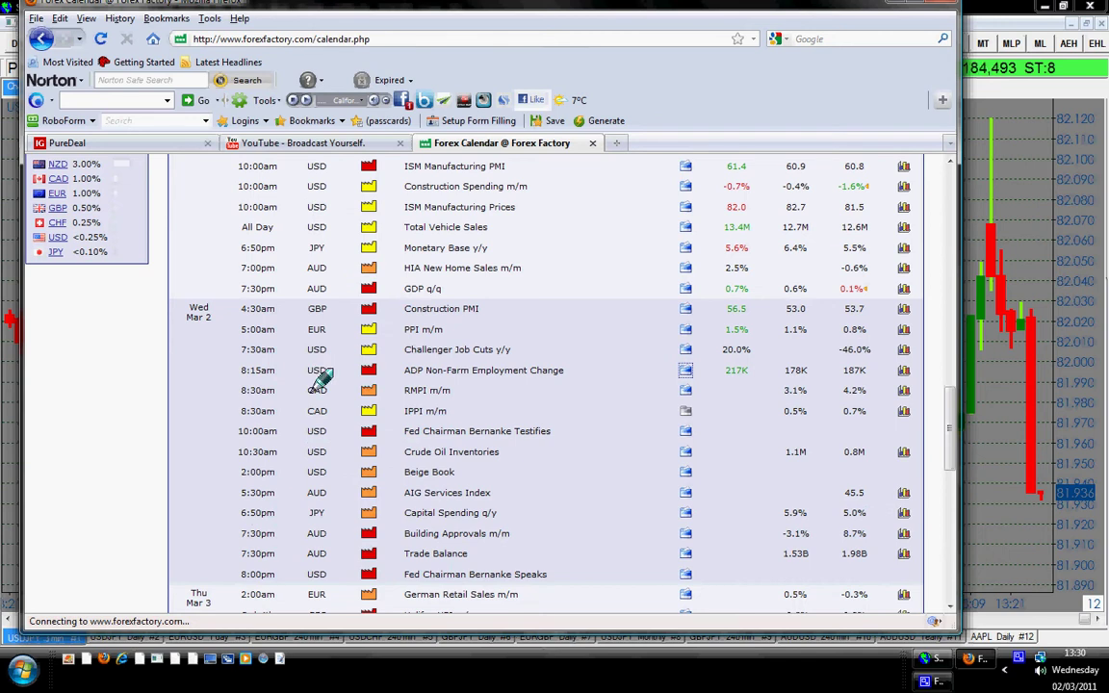
{"action": "scroll", "coordinate": [322, 380], "scroll_direction": "down", "scroll_amount": 2}
{"action": "scroll", "coordinate": [322, 376], "scroll_direction": "up", "scroll_amount": 2}
{"action": "scroll", "coordinate": [499, 474], "scroll_direction": "down", "scroll_amount": 2}
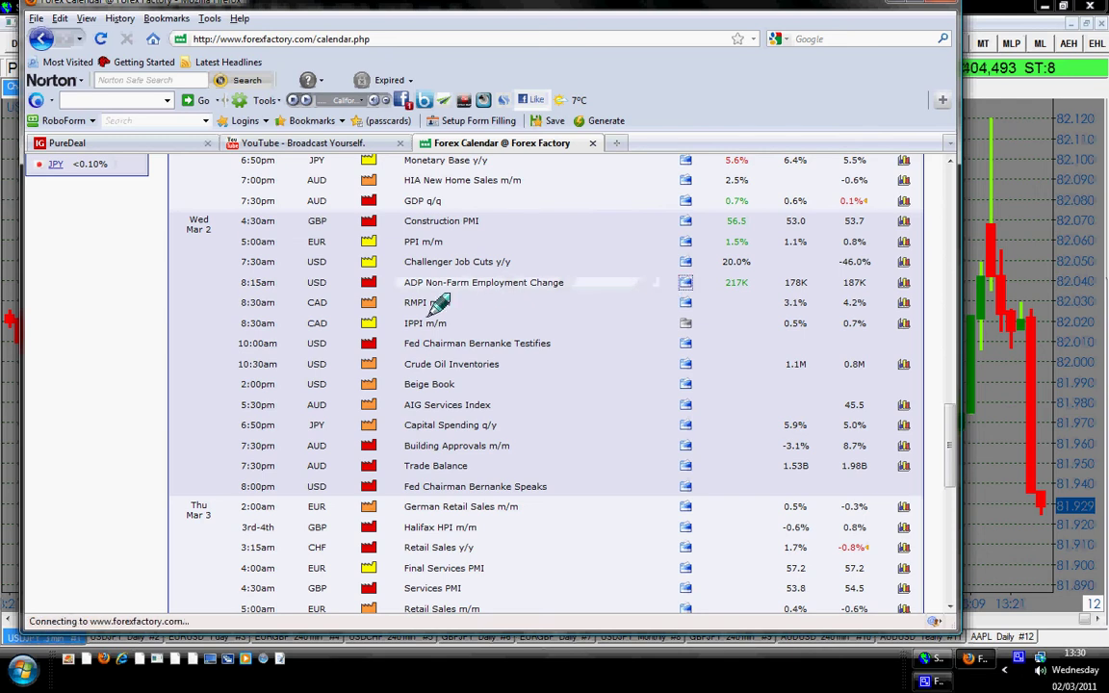
- Select the Wed Mar 2 ADP Non-Farm Employment Change row (217K actual vs 178K forecast)
{"action": "left_click", "coordinate": [684, 282]}
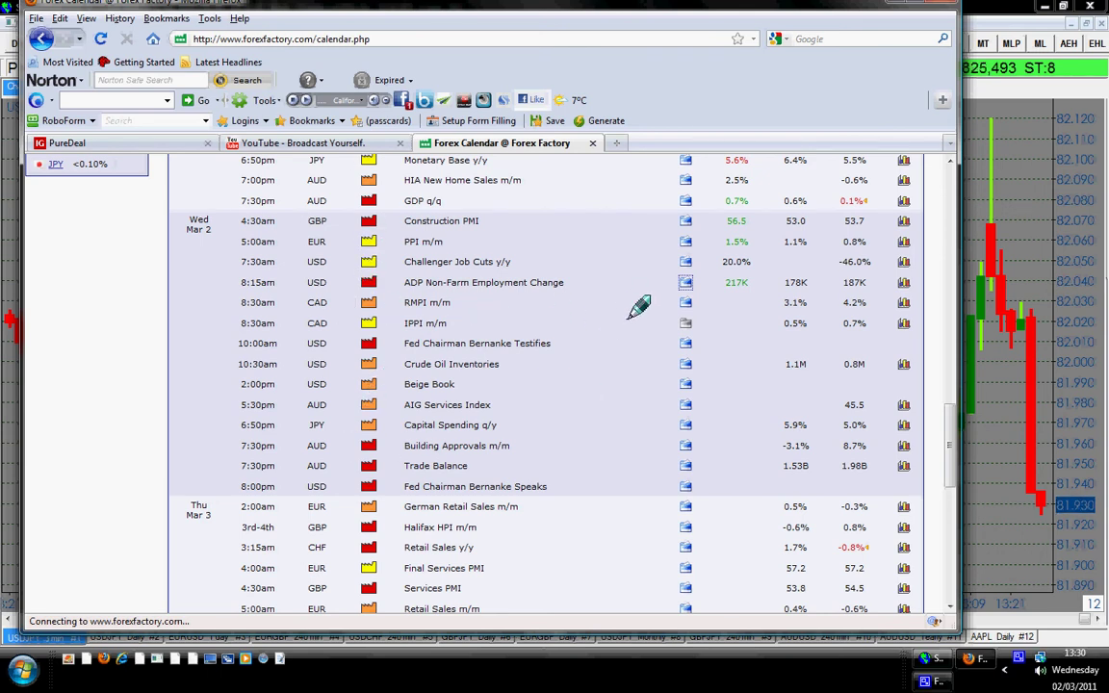
{"action": "left_click", "coordinate": [674, 285]}
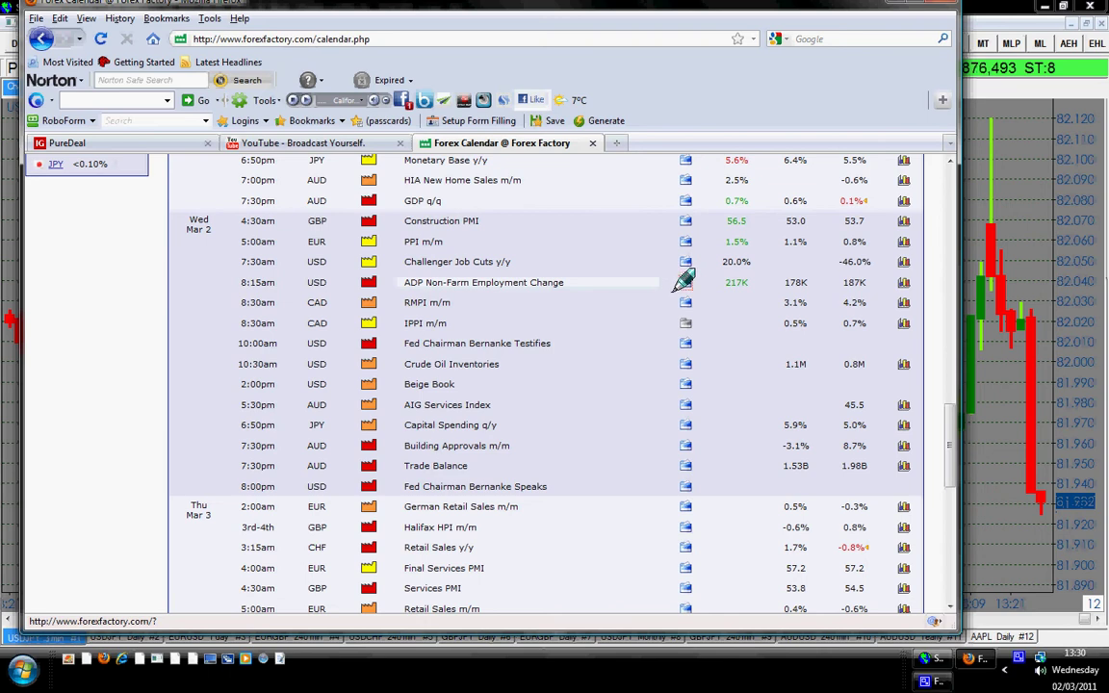
{"action": "left_click", "coordinate": [680, 284]}
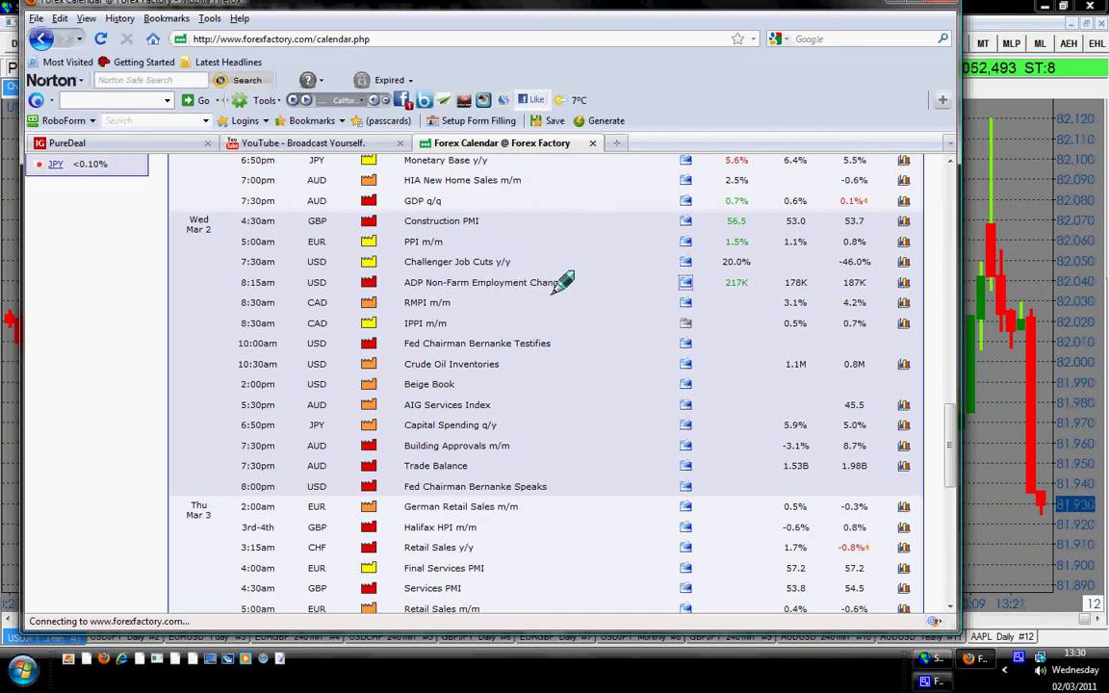
- Expand, collapse, then reopen the ADP event's Specs, History and Related Items panel
{"action": "left_click", "coordinate": [685, 283]}
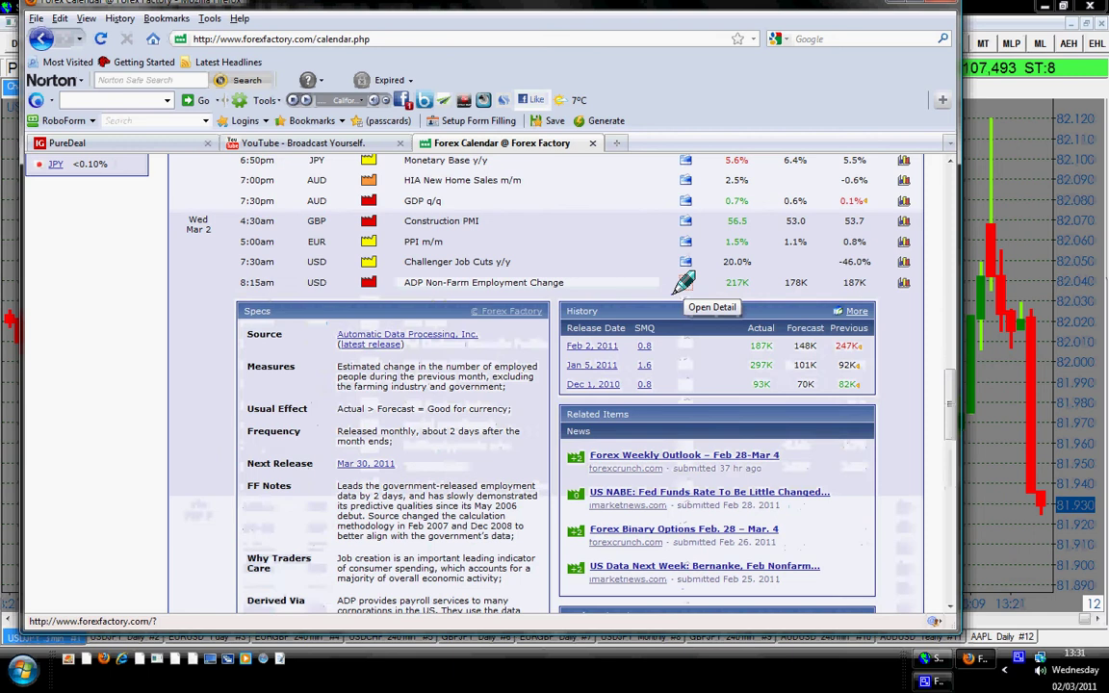
{"action": "left_click", "coordinate": [687, 283]}
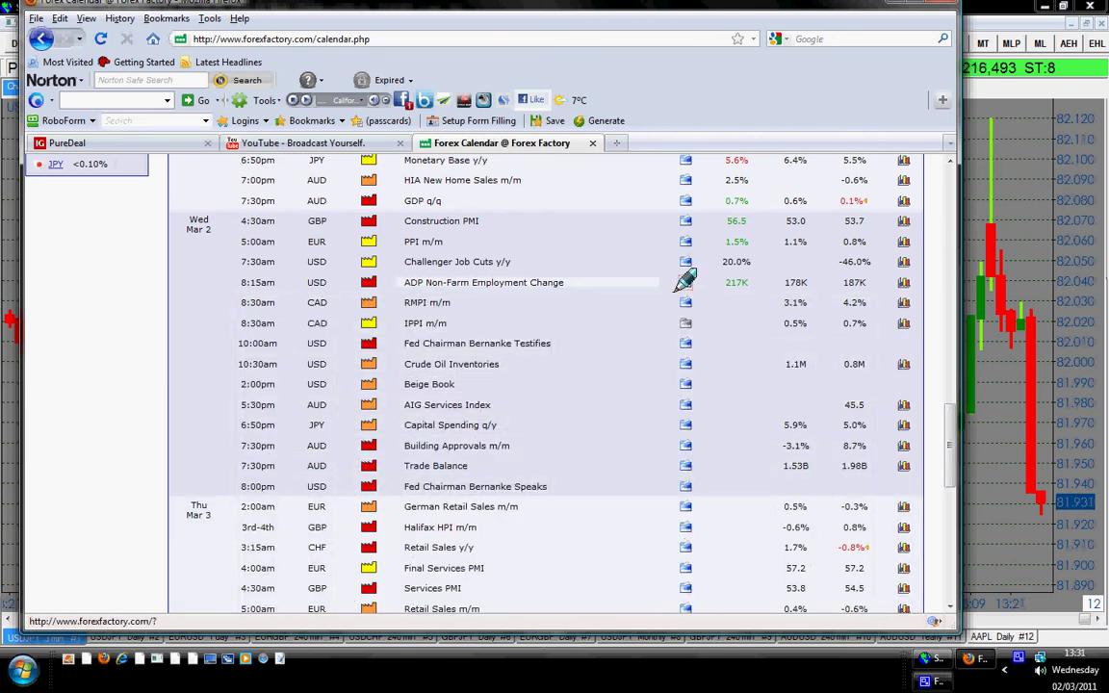
{"action": "left_click", "coordinate": [685, 282]}
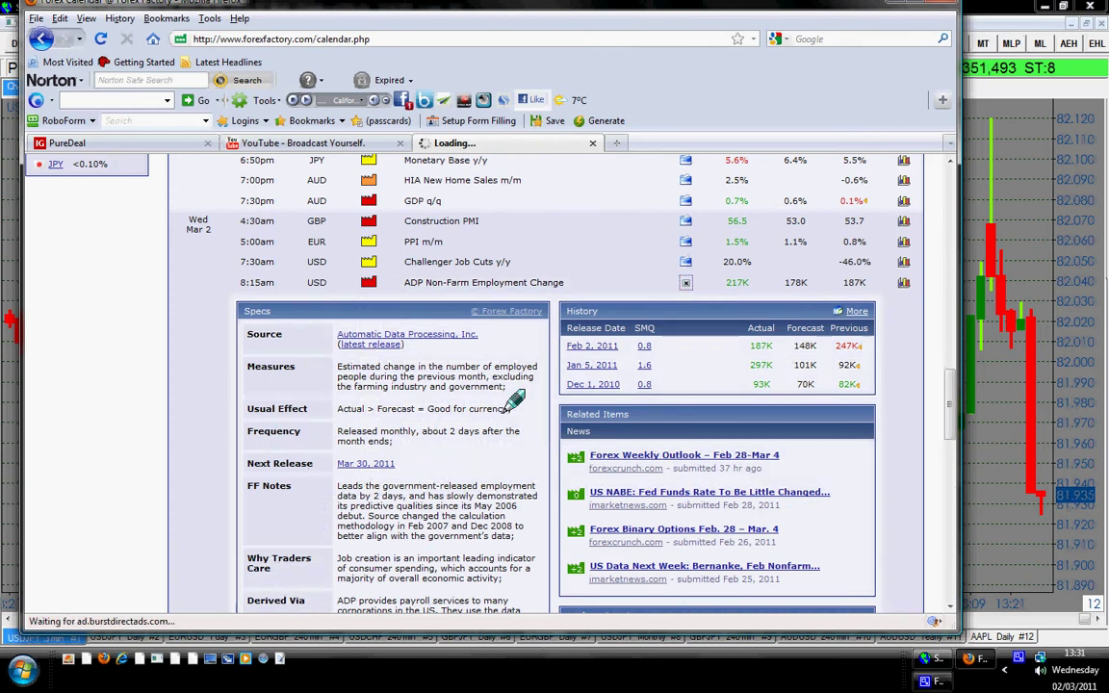
{"action": "scroll", "coordinate": [443, 409], "scroll_direction": "down", "scroll_amount": 2}
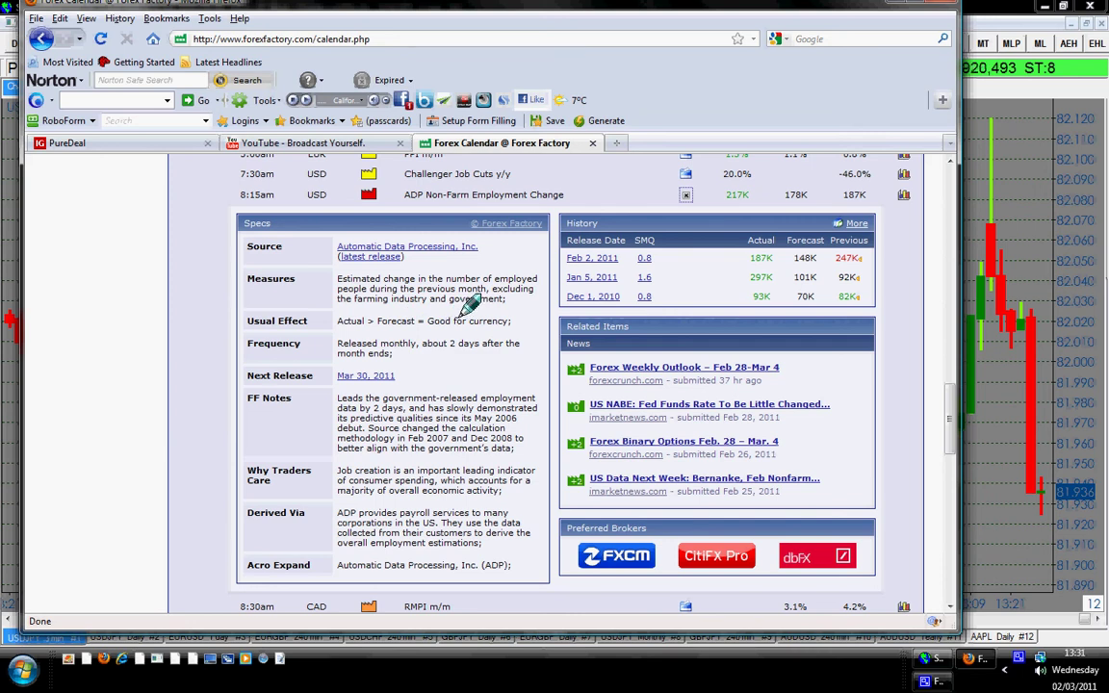
{"action": "scroll", "coordinate": [378, 290], "scroll_direction": "down", "scroll_amount": 2}
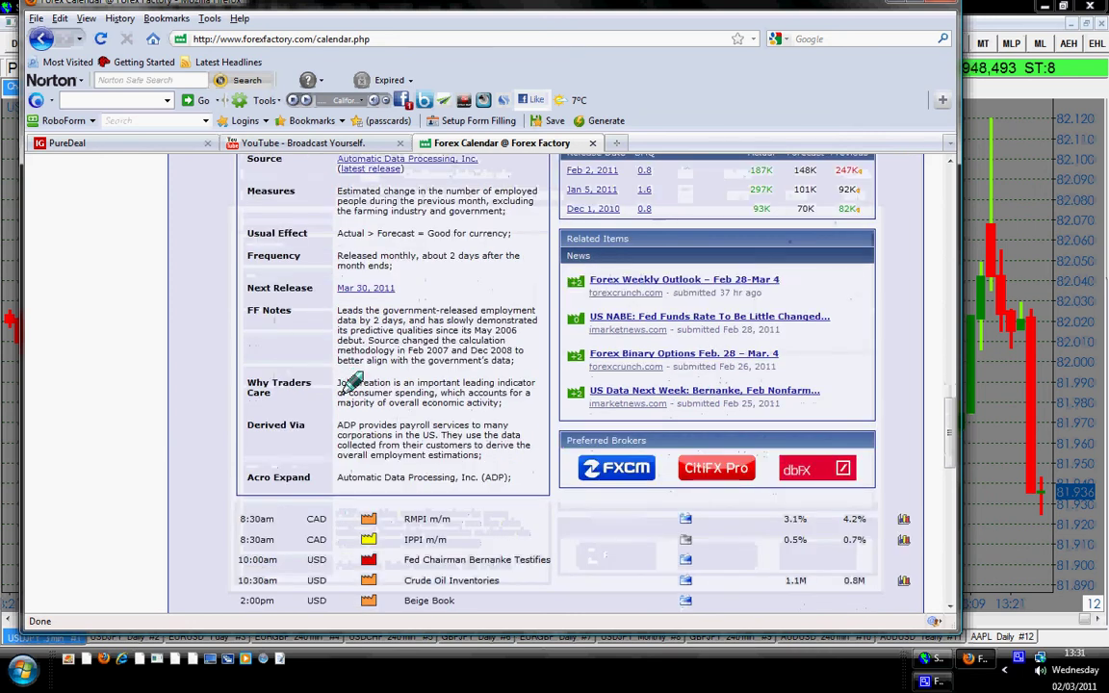
{"action": "scroll", "coordinate": [265, 382], "scroll_direction": "up", "scroll_amount": 2}
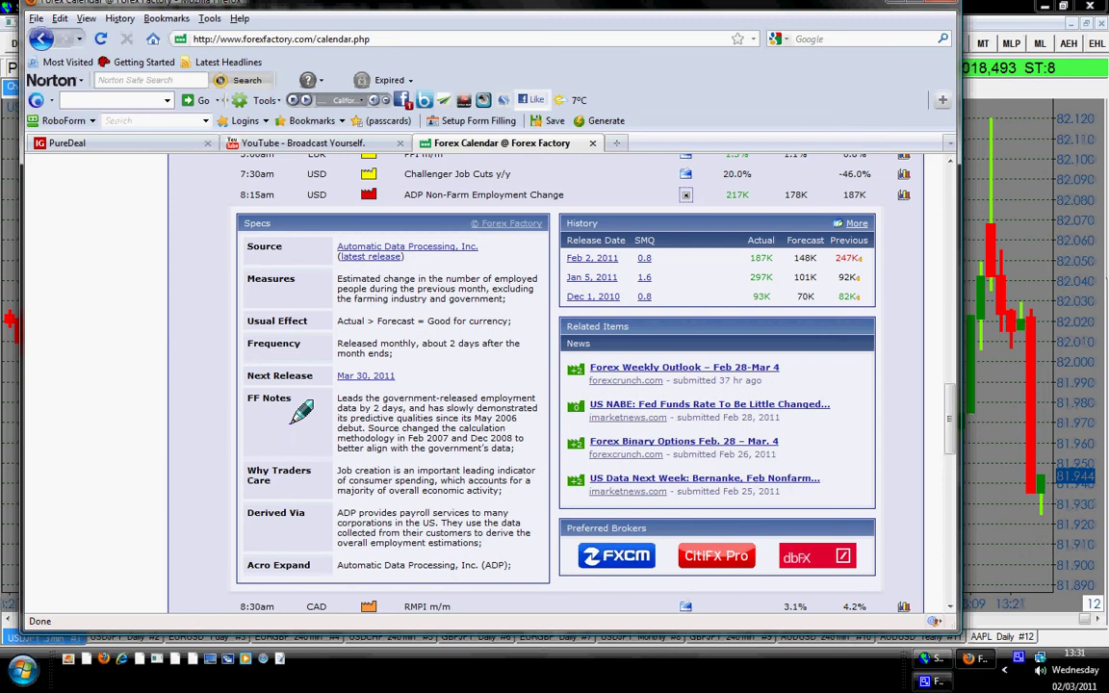
{"action": "scroll", "coordinate": [274, 380], "scroll_direction": "down", "scroll_amount": 2}
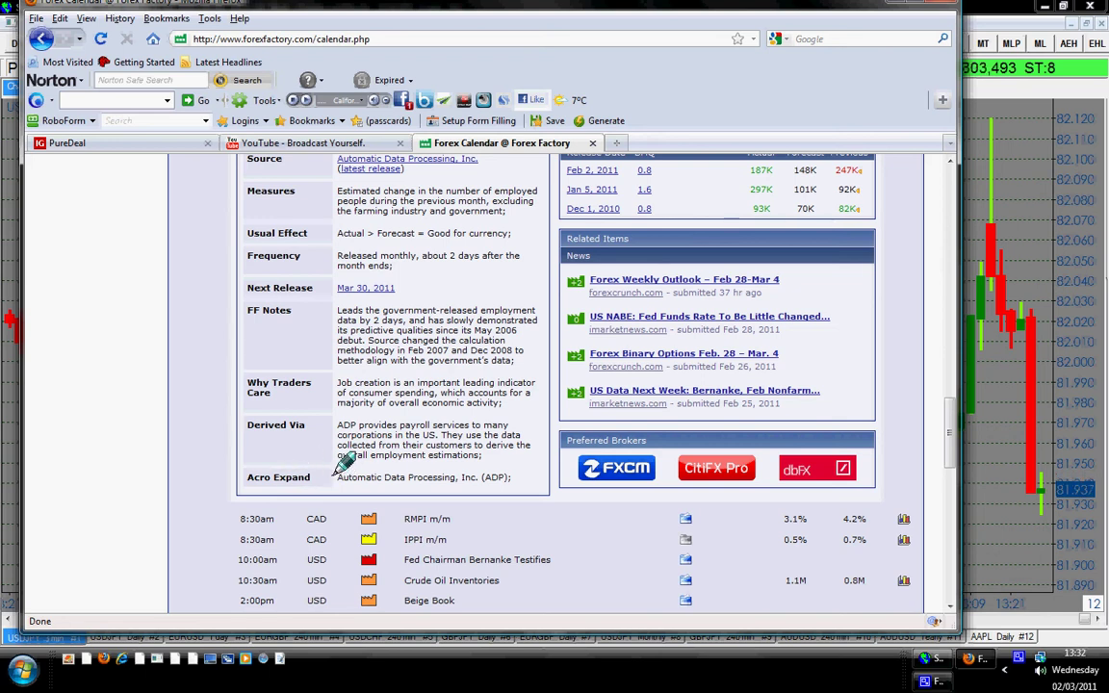
{"action": "scroll", "coordinate": [337, 472], "scroll_direction": "up", "scroll_amount": 2}
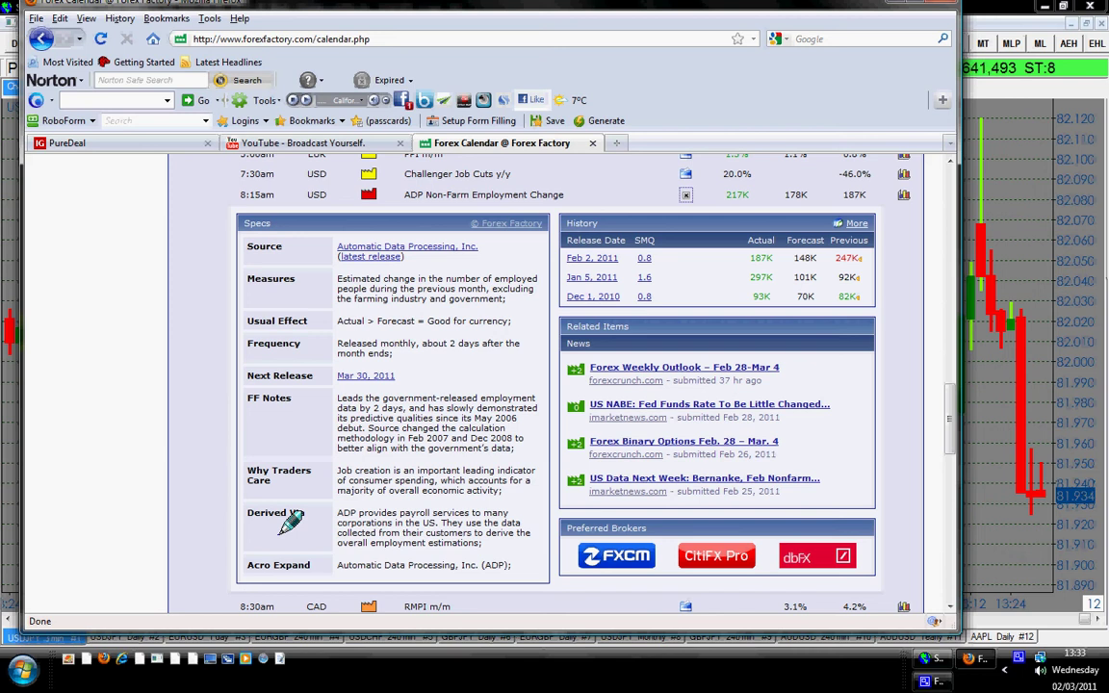
{"action": "scroll", "coordinate": [290, 520], "scroll_direction": "up", "scroll_amount": 10}
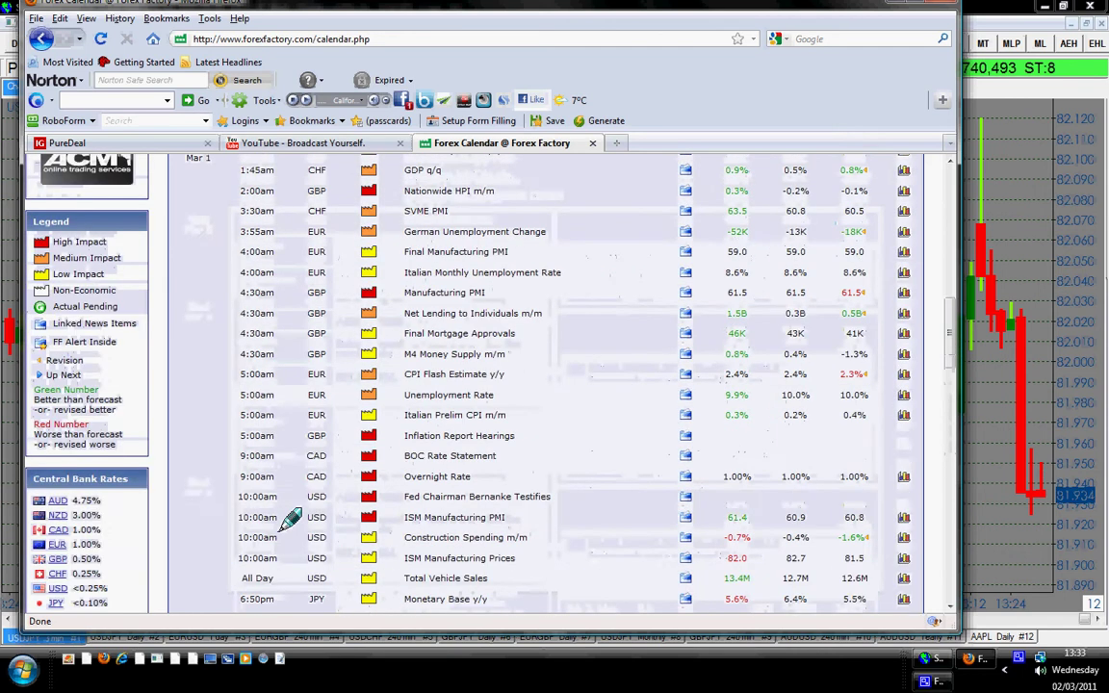
{"action": "scroll", "coordinate": [291, 520], "scroll_direction": "up", "scroll_amount": 5}
{"action": "scroll", "coordinate": [279, 515], "scroll_direction": "down", "scroll_amount": 5}
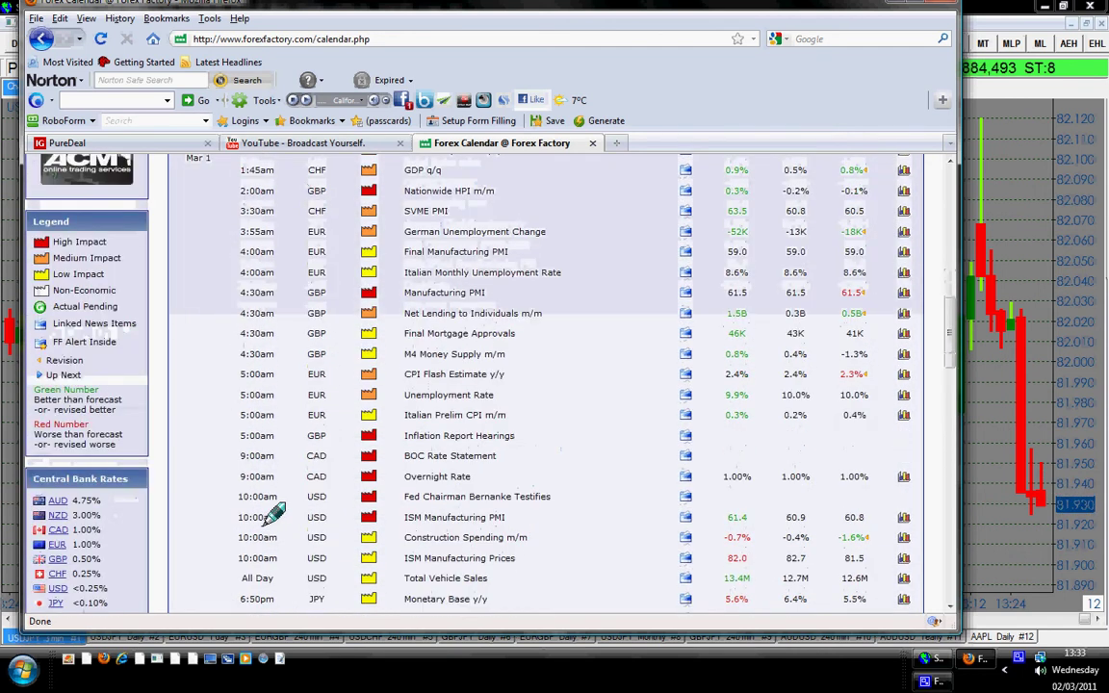
{"action": "scroll", "coordinate": [274, 513], "scroll_direction": "down", "scroll_amount": 5}
{"action": "scroll", "coordinate": [481, 433], "scroll_direction": "down", "scroll_amount": 4}
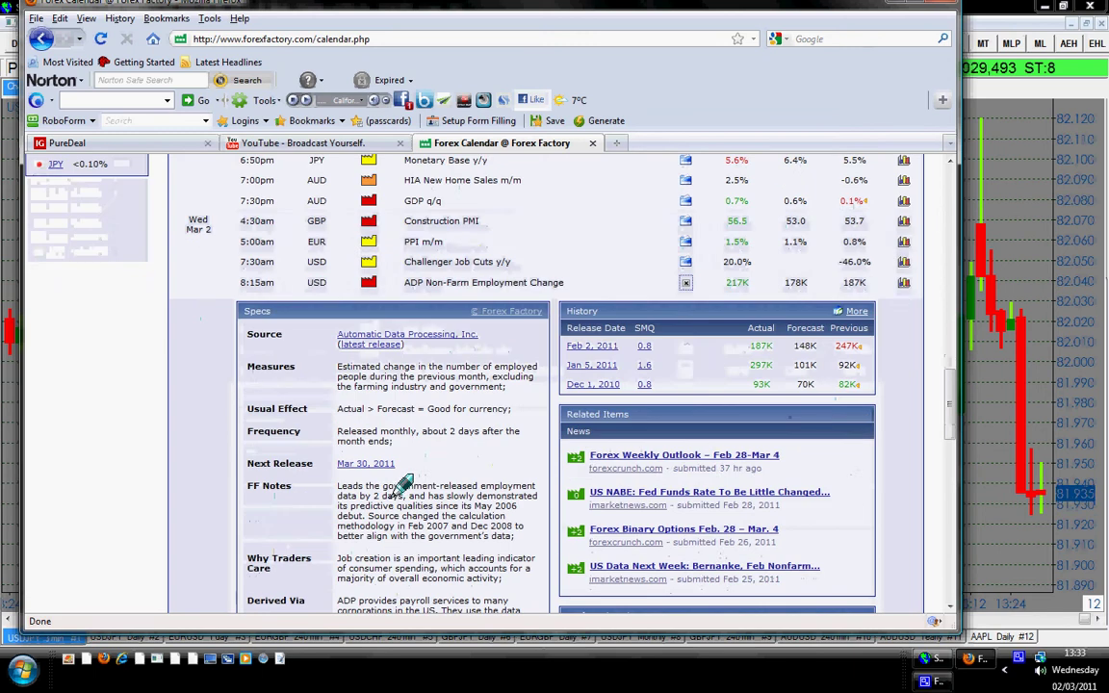
{"action": "scroll", "coordinate": [402, 484], "scroll_direction": "down", "scroll_amount": 2}
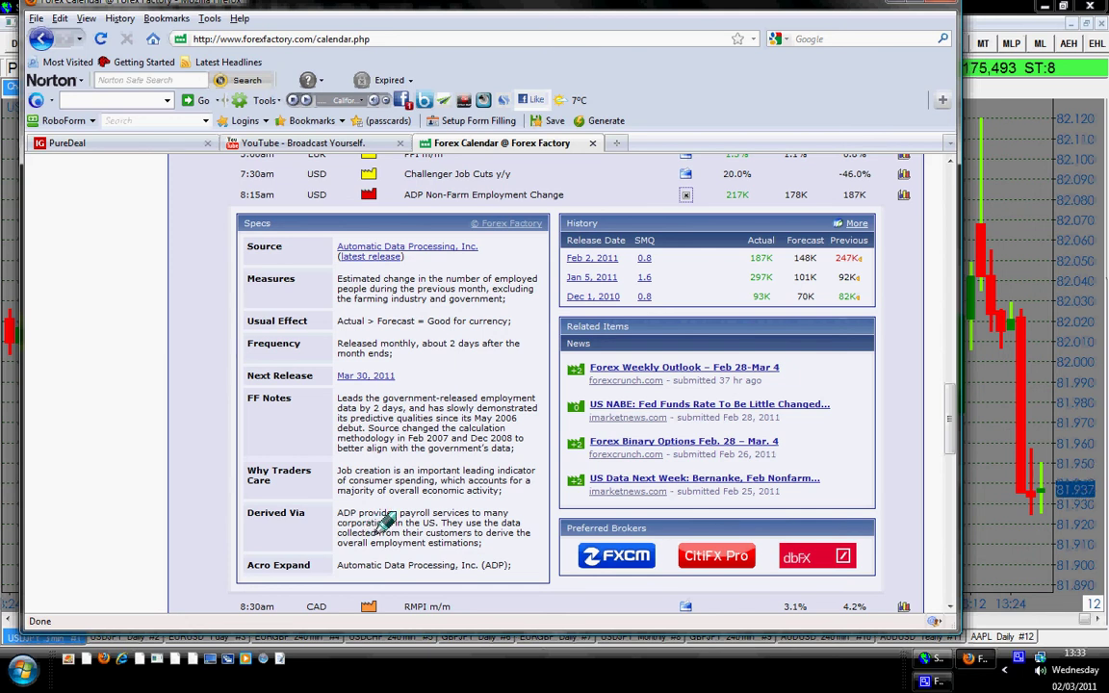
{"action": "scroll", "coordinate": [372, 525], "scroll_direction": "down", "scroll_amount": 2}
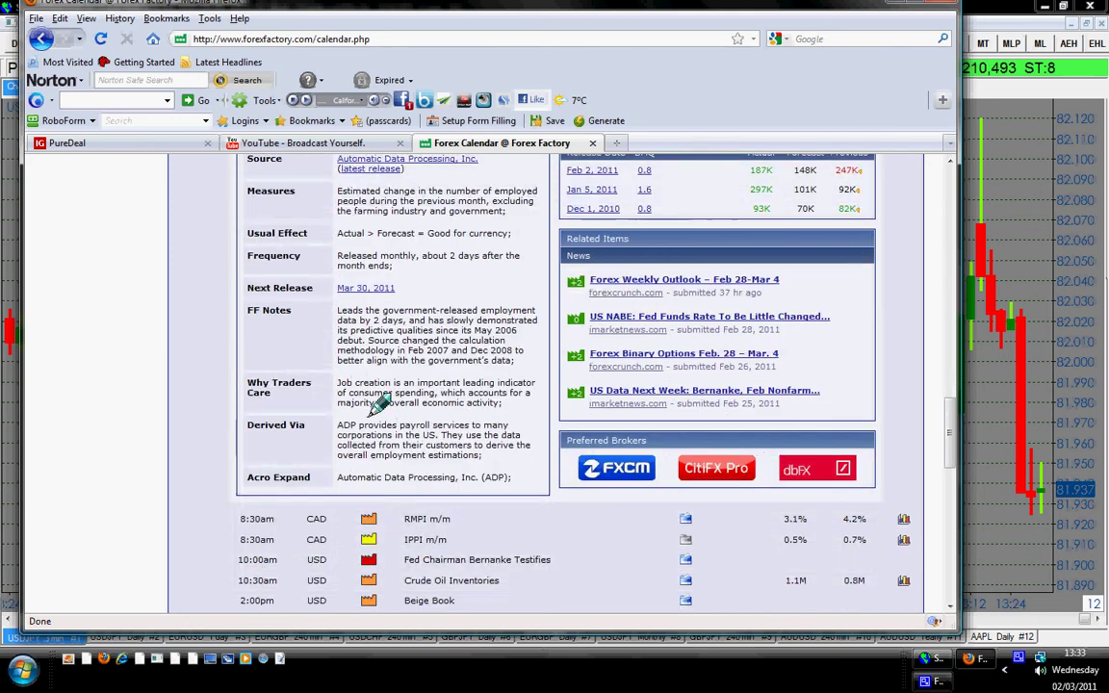
{"action": "scroll", "coordinate": [342, 366], "scroll_direction": "up", "scroll_amount": 2}
{"action": "scroll", "coordinate": [341, 366], "scroll_direction": "up", "scroll_amount": 4}
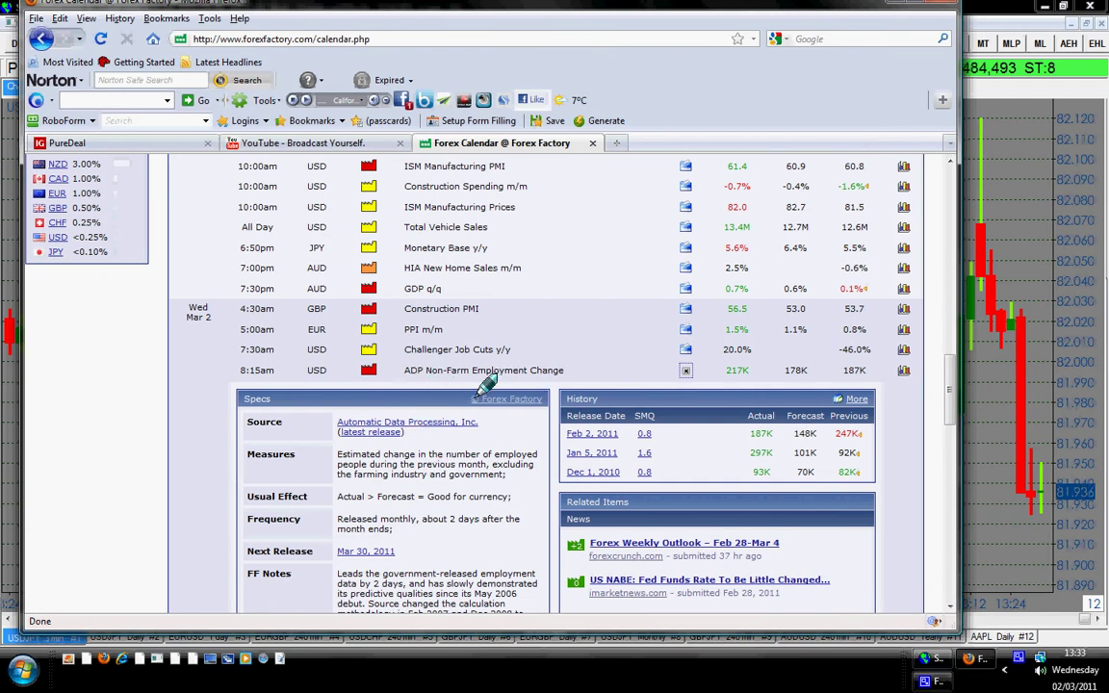
{"action": "scroll", "coordinate": [435, 491], "scroll_direction": "down", "scroll_amount": 2}
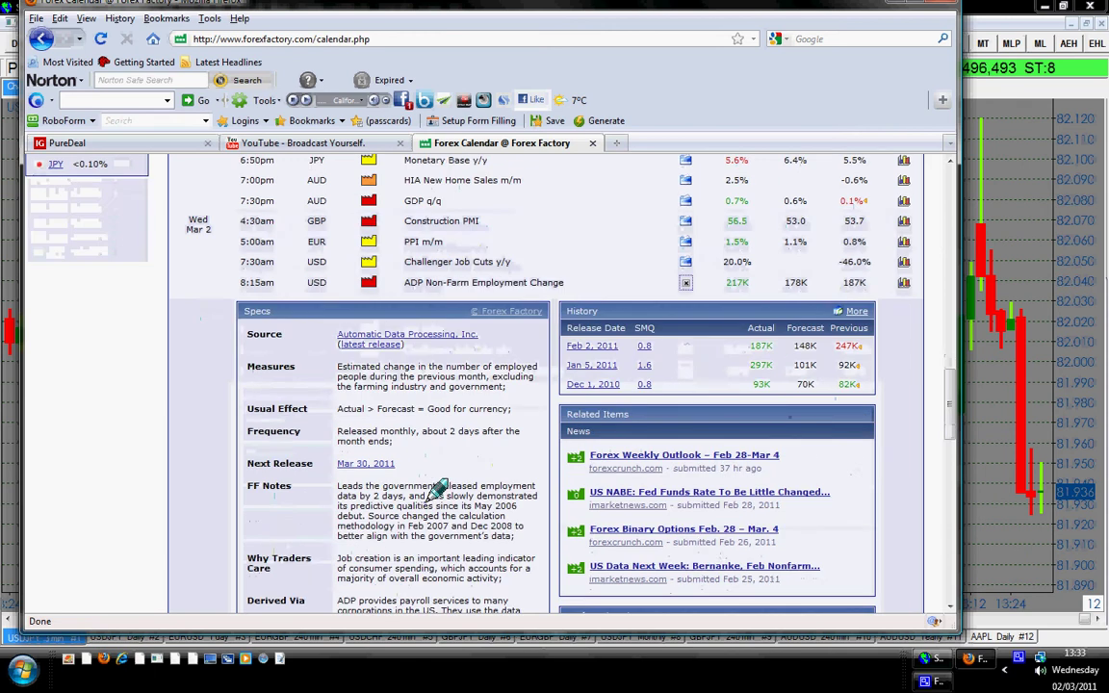
{"action": "scroll", "coordinate": [404, 488], "scroll_direction": "down", "scroll_amount": 2}
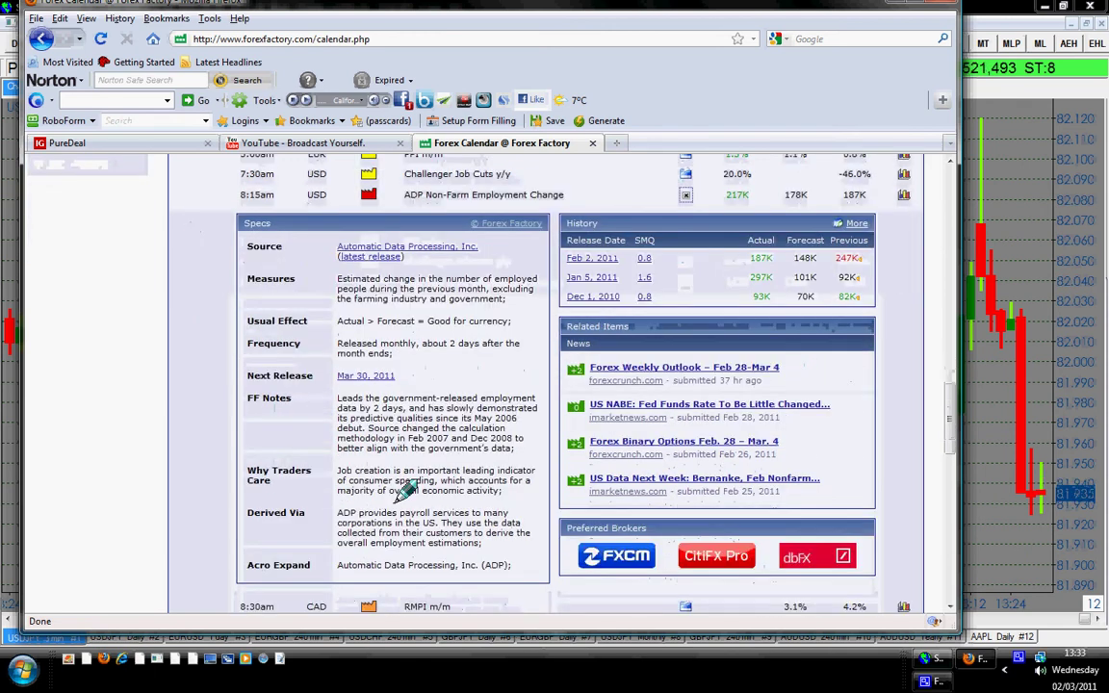
{"action": "scroll", "coordinate": [404, 488], "scroll_direction": "down", "scroll_amount": 1}
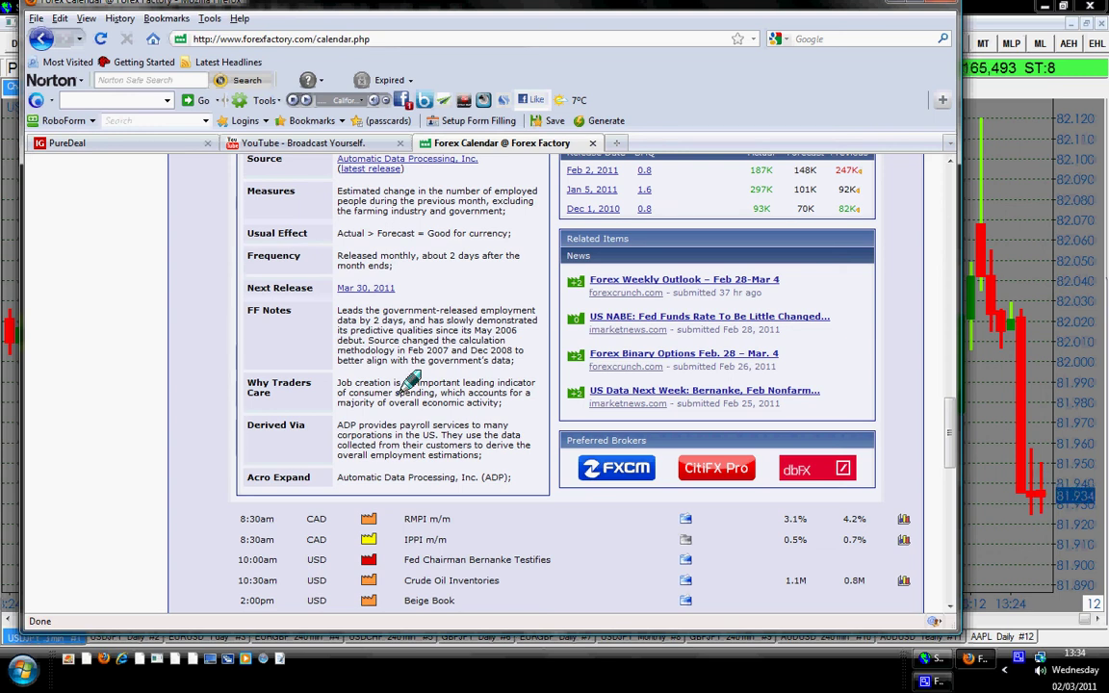
{"action": "scroll", "coordinate": [411, 382], "scroll_direction": "up", "scroll_amount": 3}
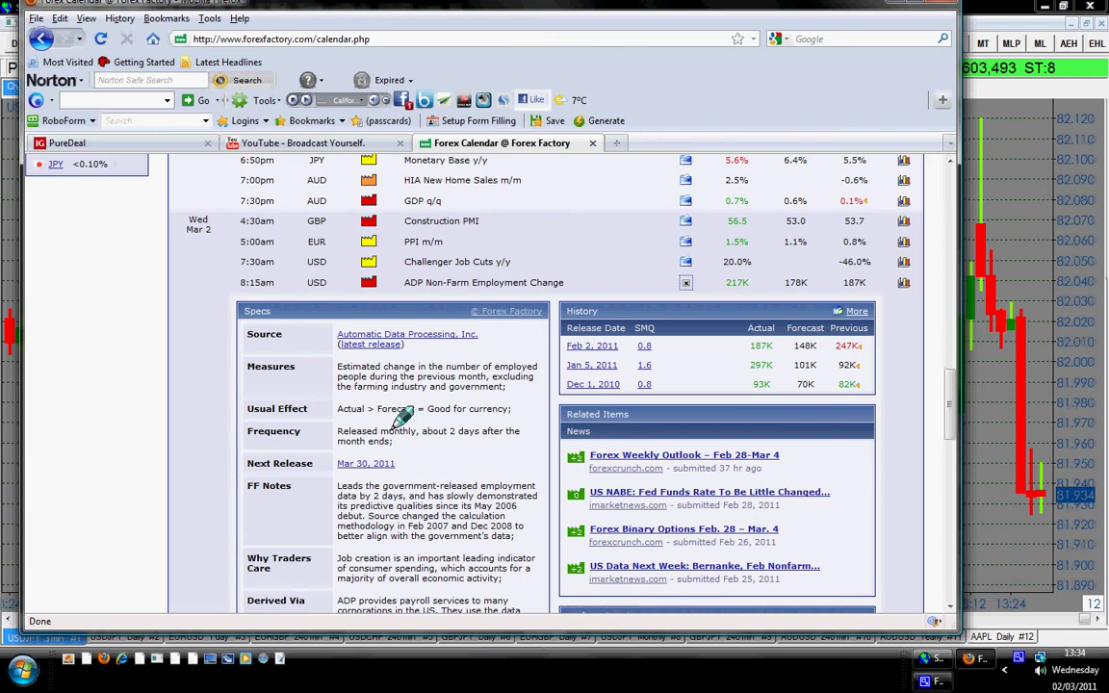
{"action": "scroll", "coordinate": [402, 416], "scroll_direction": "up", "scroll_amount": 2}
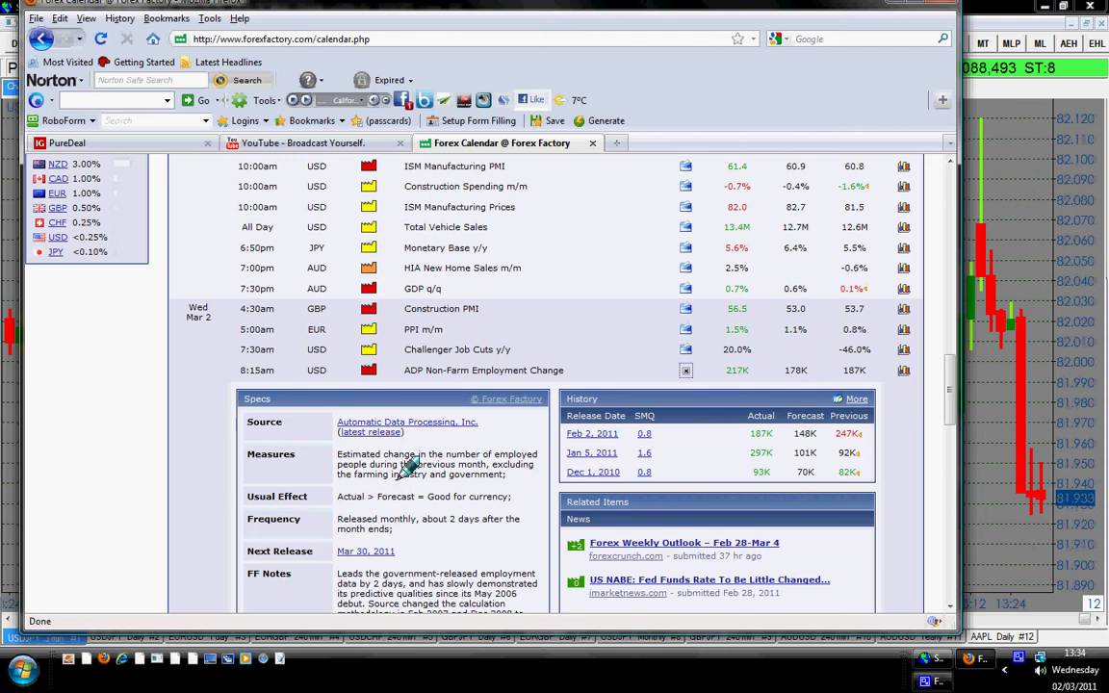
{"action": "scroll", "coordinate": [409, 467], "scroll_direction": "up", "scroll_amount": 2}
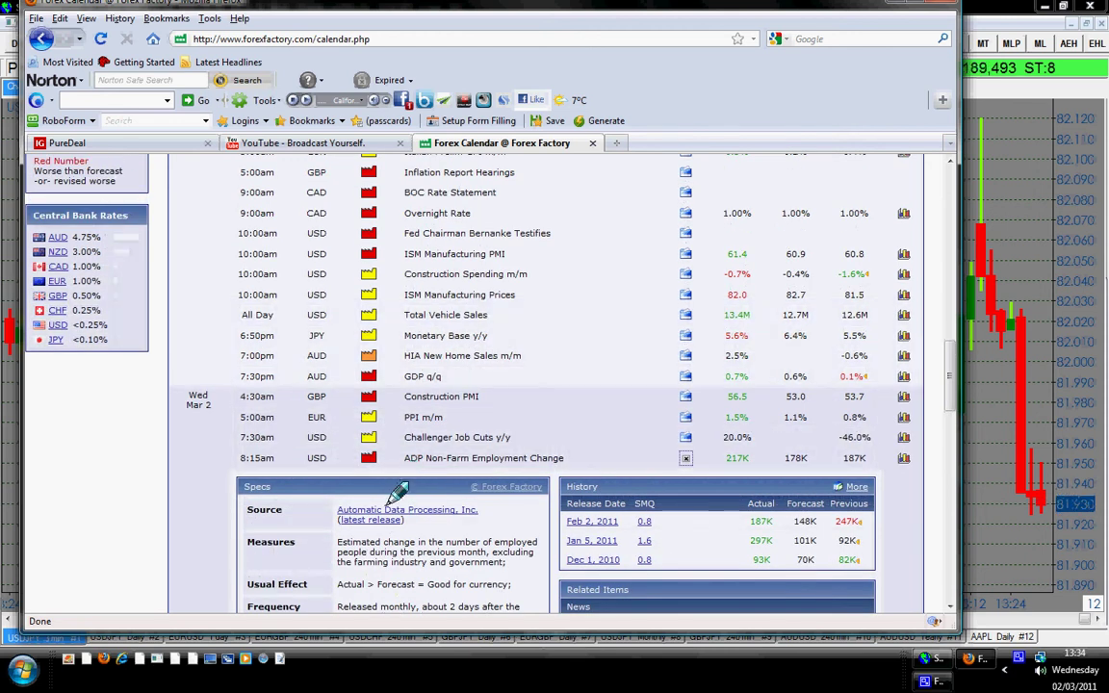
{"action": "scroll", "coordinate": [398, 493], "scroll_direction": "down", "scroll_amount": 2}
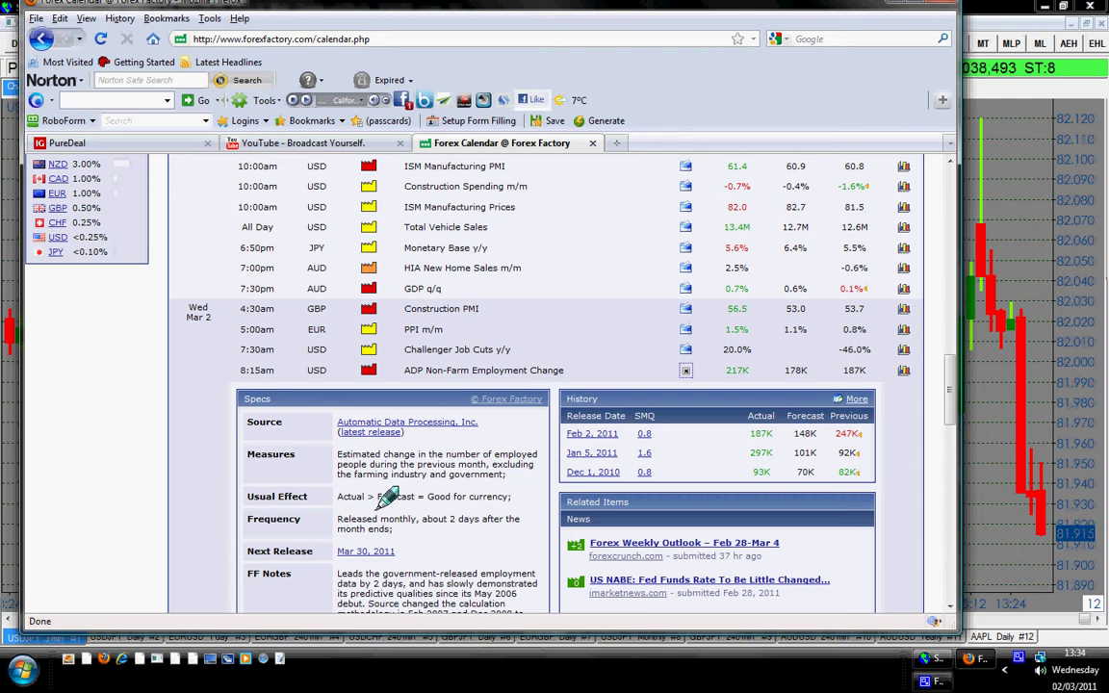
{"action": "scroll", "coordinate": [380, 491], "scroll_direction": "up", "scroll_amount": 5}
{"action": "scroll", "coordinate": [380, 496], "scroll_direction": "up", "scroll_amount": 5}
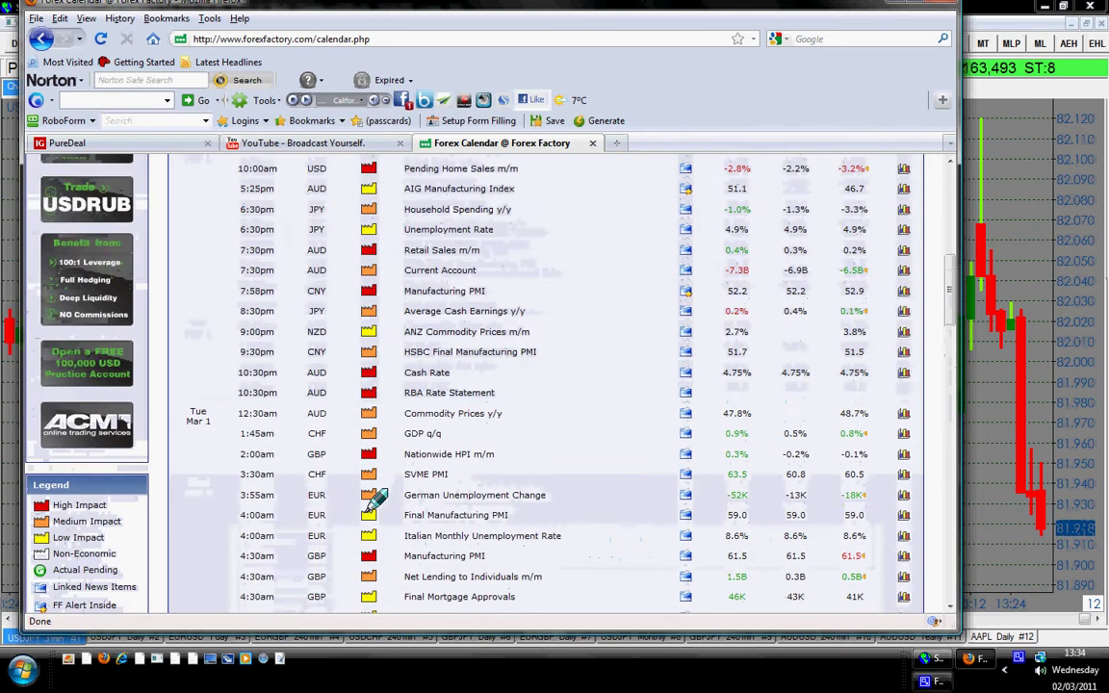
{"action": "scroll", "coordinate": [380, 500], "scroll_direction": "up", "scroll_amount": 5}
{"action": "scroll", "coordinate": [380, 500], "scroll_direction": "up", "scroll_amount": 5}
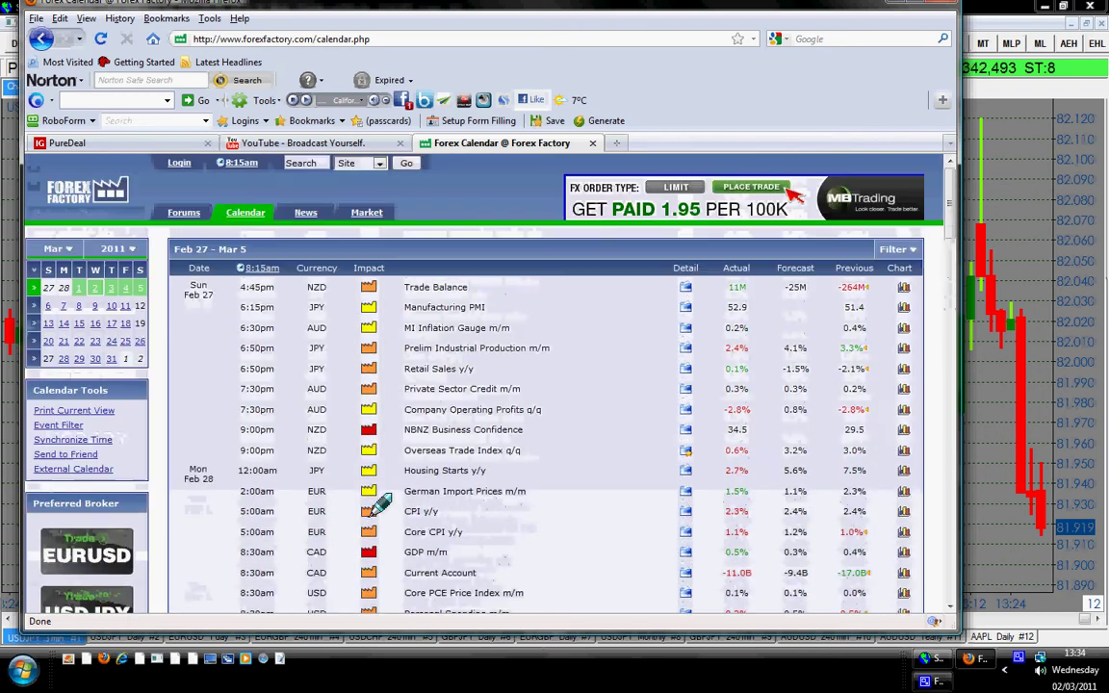
{"action": "scroll", "coordinate": [375, 509], "scroll_direction": "down", "scroll_amount": 10}
{"action": "scroll", "coordinate": [375, 510], "scroll_direction": "down", "scroll_amount": 5}
{"action": "scroll", "coordinate": [462, 524], "scroll_direction": "down", "scroll_amount": 3}
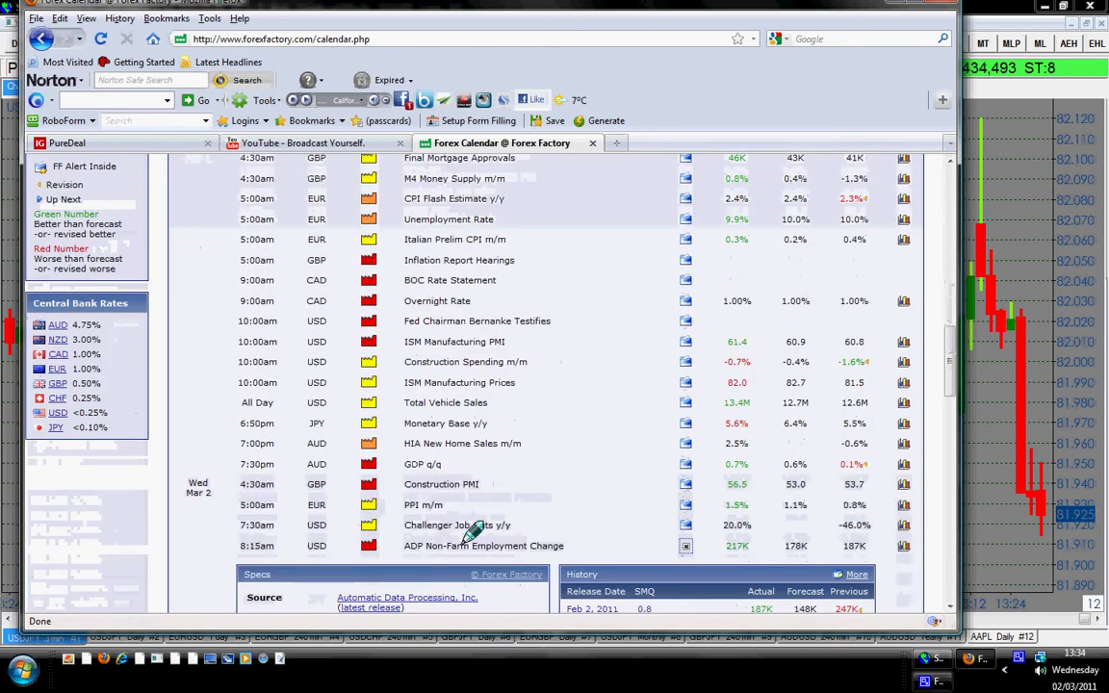
{"action": "scroll", "coordinate": [472, 528], "scroll_direction": "down", "scroll_amount": 3}
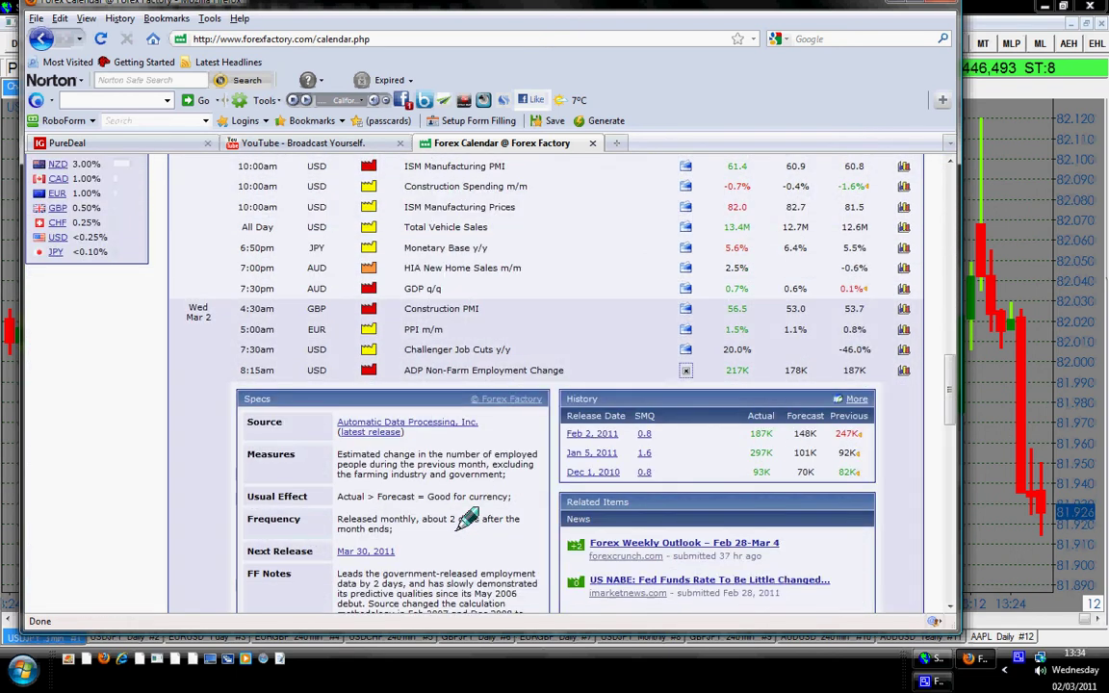
- Collapse the ADP Non-Farm Employment Change panel to show the remaining Wed Mar 2 events
{"action": "left_click", "coordinate": [685, 370]}
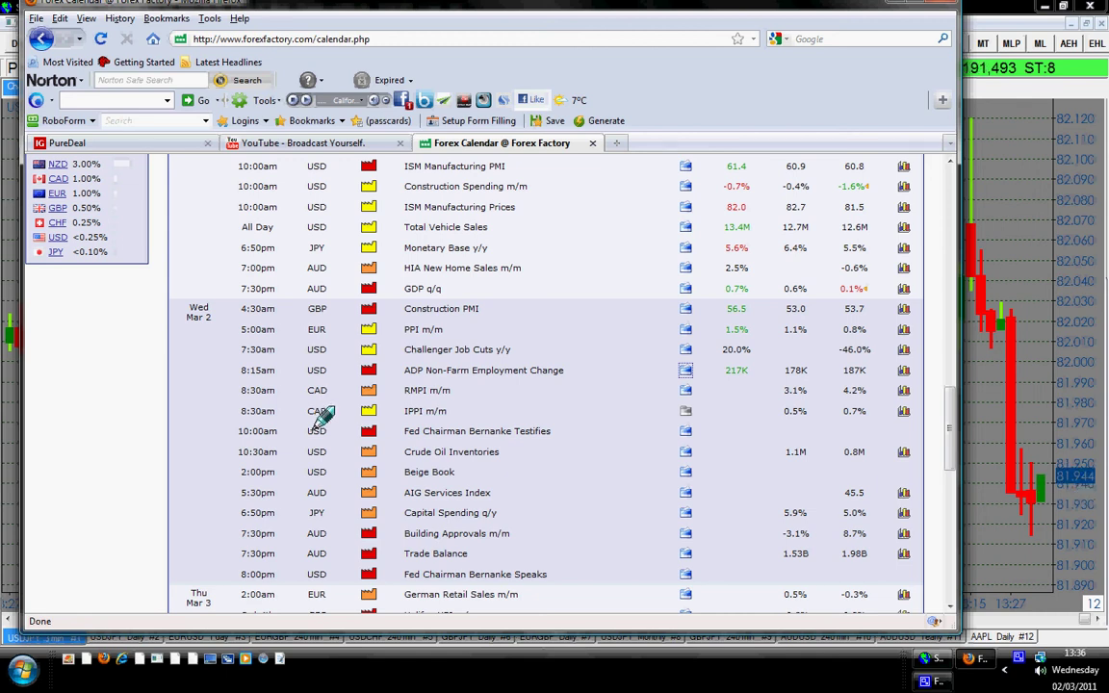
{"action": "scroll", "coordinate": [321, 416], "scroll_direction": "down", "scroll_amount": 2}
{"action": "scroll", "coordinate": [324, 420], "scroll_direction": "down", "scroll_amount": 2}
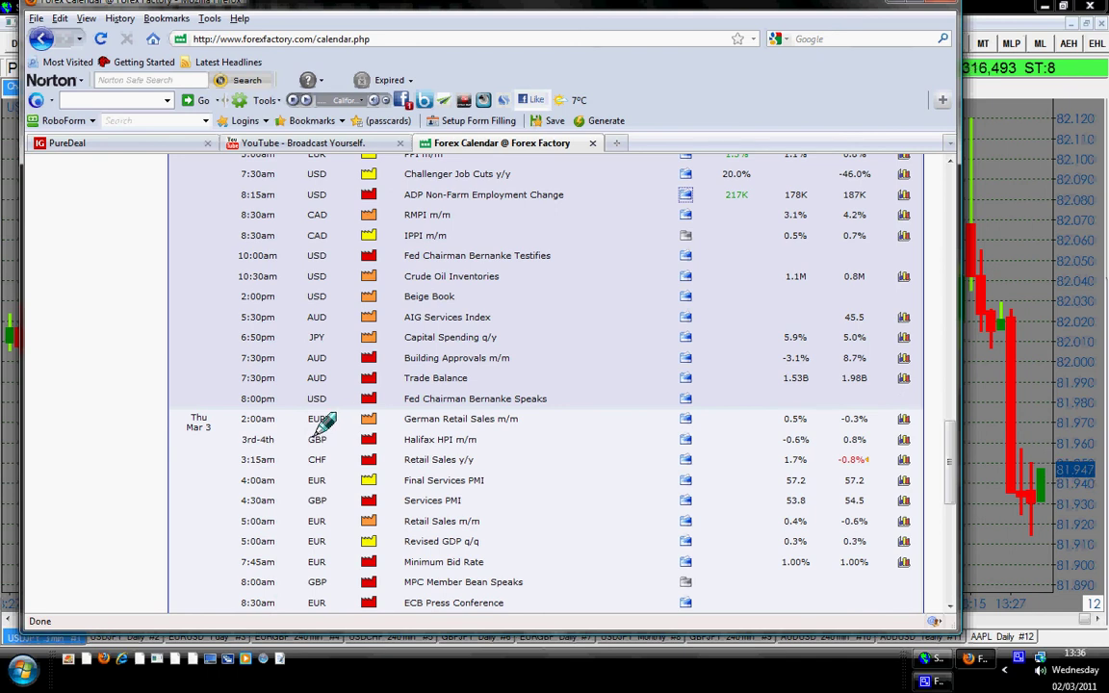
{"action": "scroll", "coordinate": [322, 422], "scroll_direction": "up", "scroll_amount": 3}
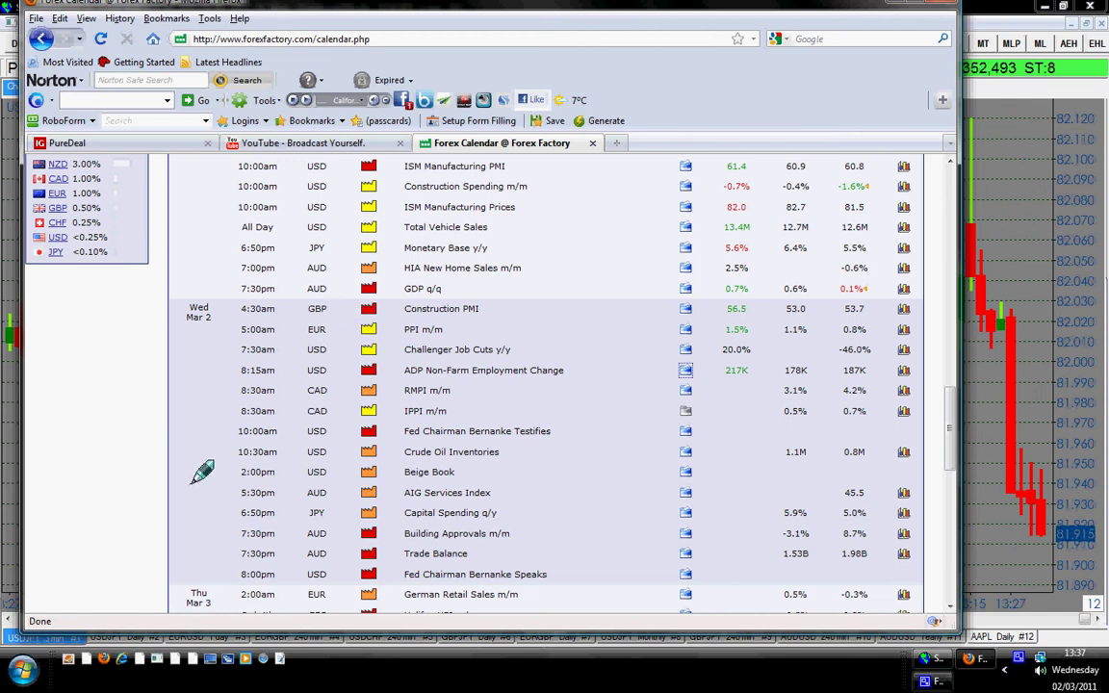
{"action": "scroll", "coordinate": [202, 472], "scroll_direction": "down", "scroll_amount": 2}
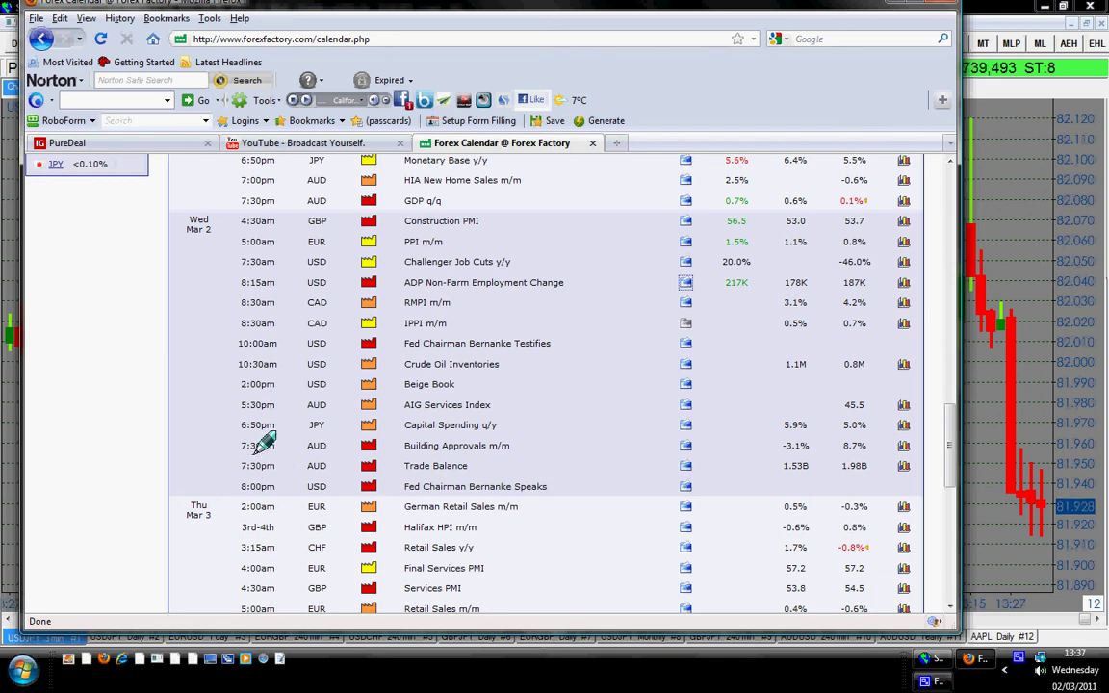
{"action": "left_click", "coordinate": [35, 18]}
{"action": "left_click", "coordinate": [60, 55]}
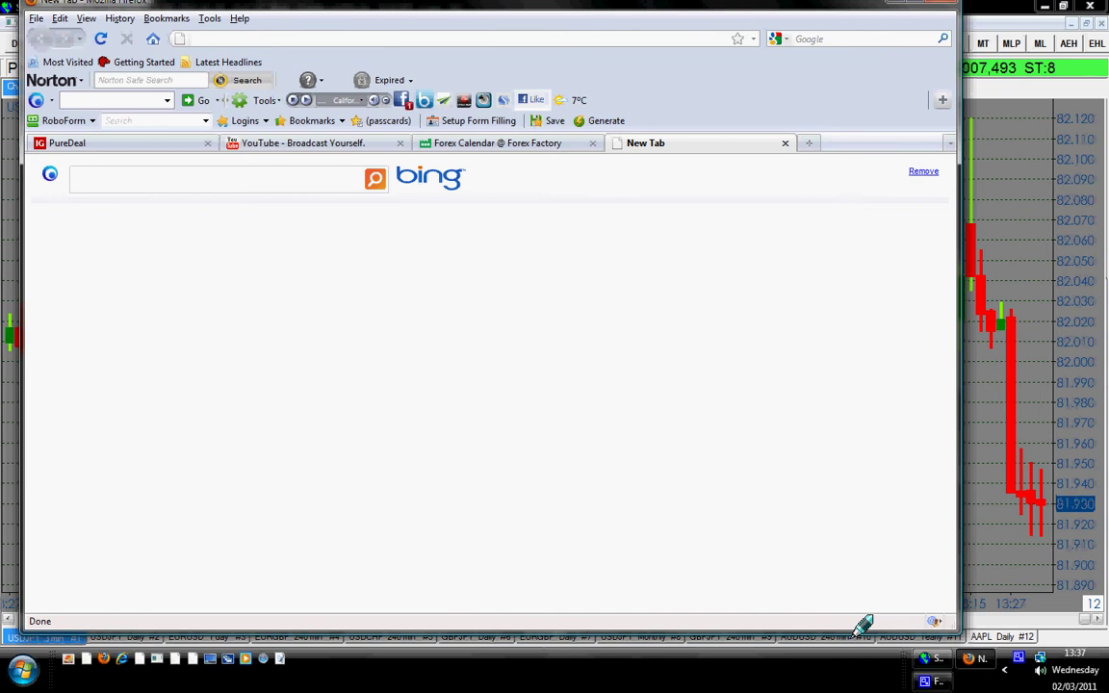
{"action": "type", "text": "www."}
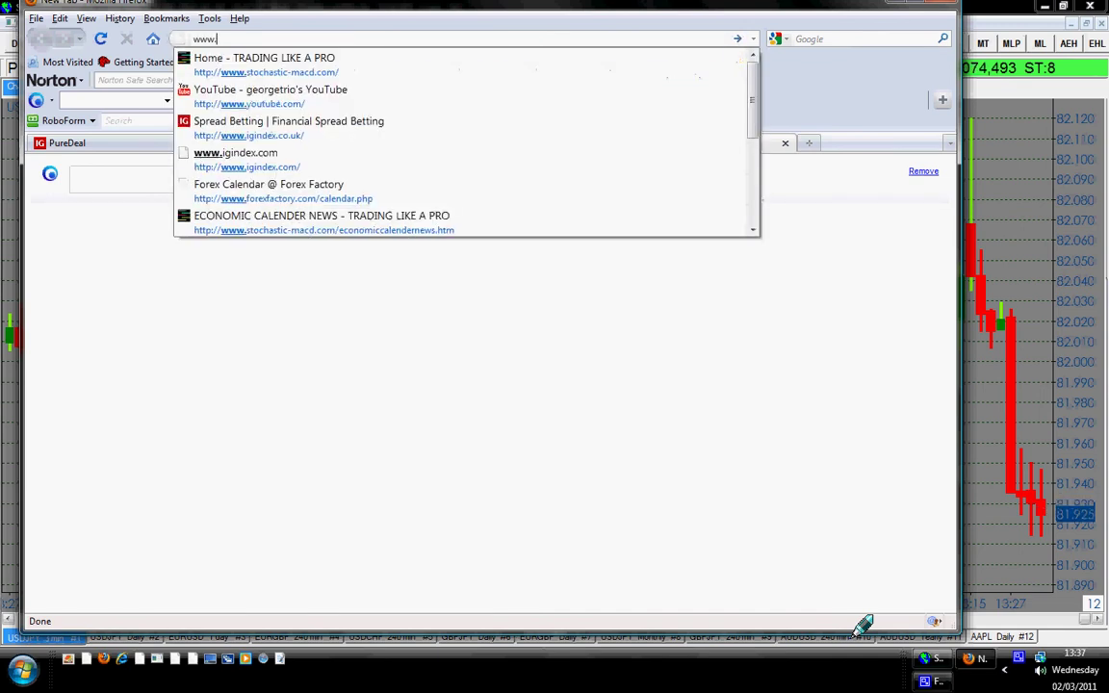
{"action": "type", "text": "time"}
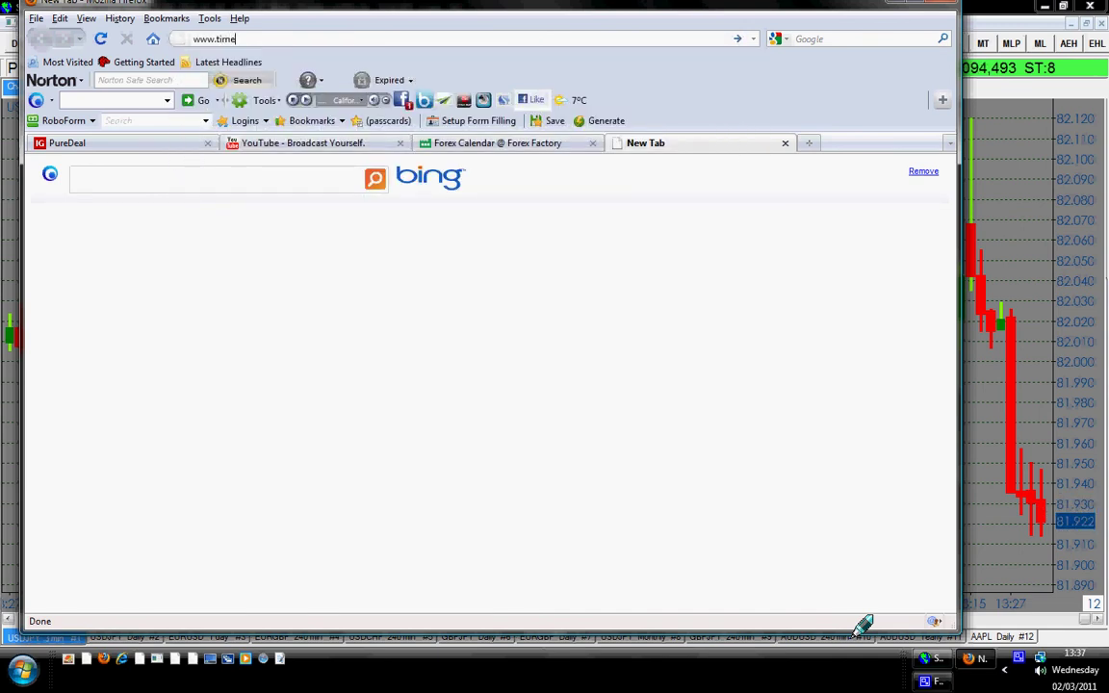
{"action": "type", "text": "d"}
{"action": "type", "text": "ate"}
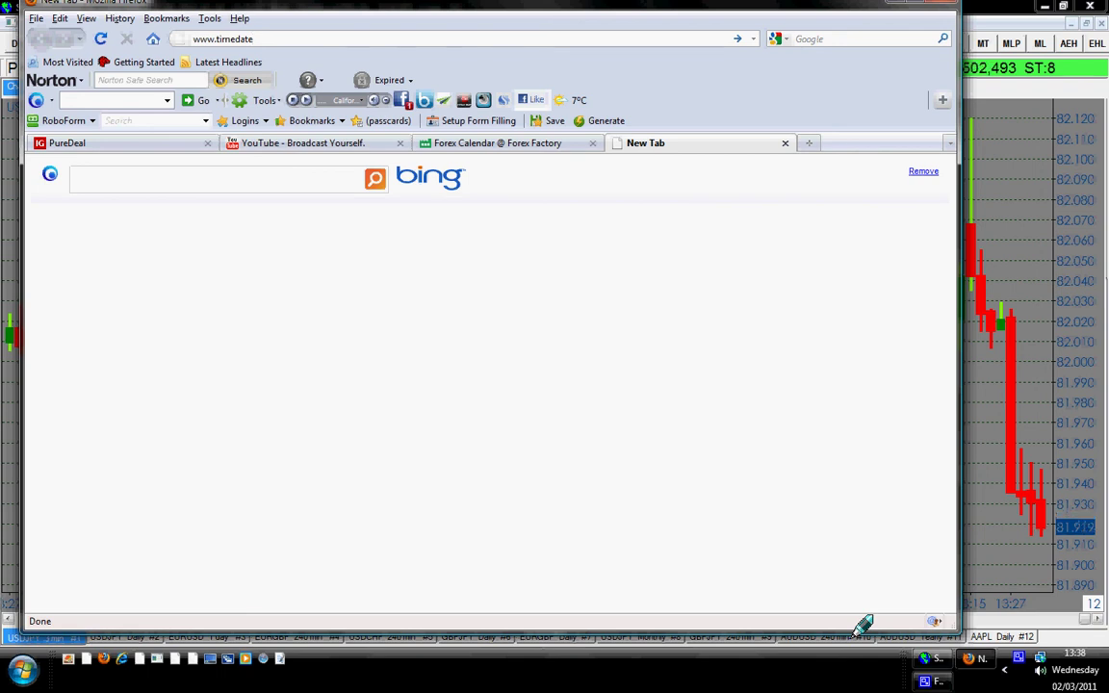
{"action": "type", "text": ".com/worl"}
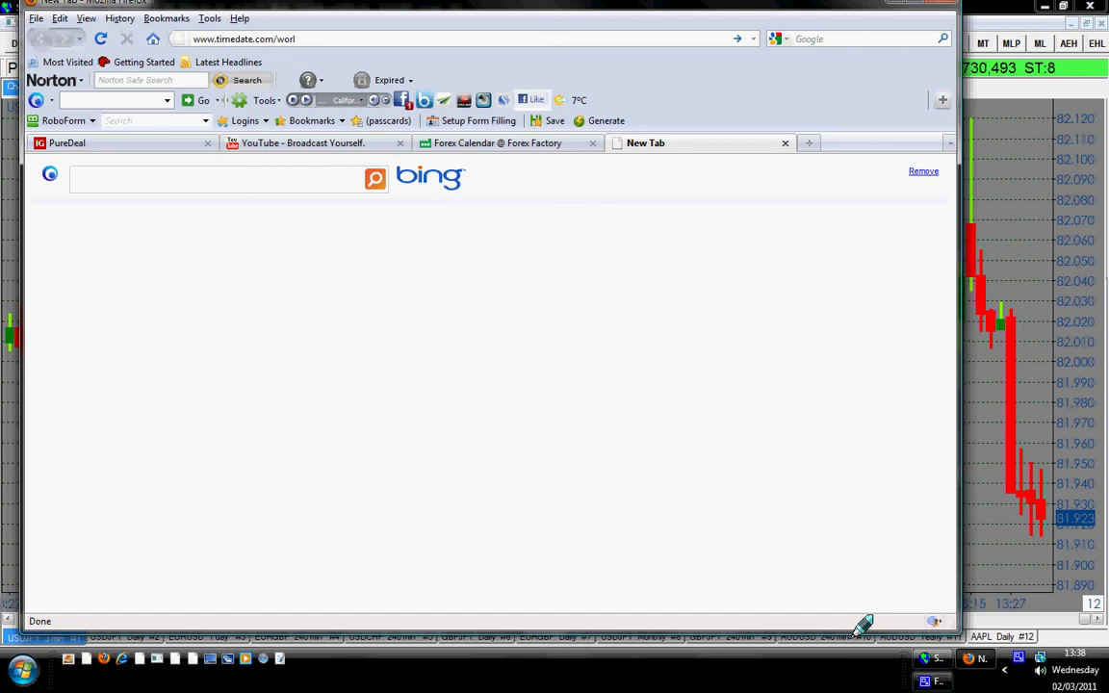
{"action": "type", "text": "dclock"}
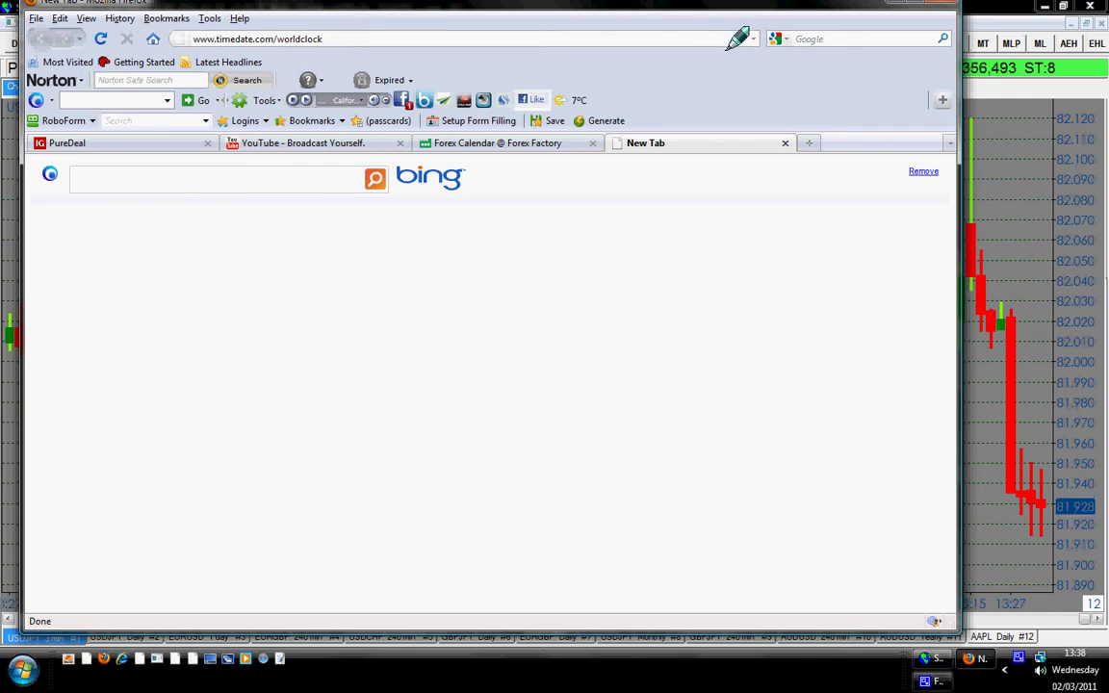
{"action": "key", "text": "Return"}
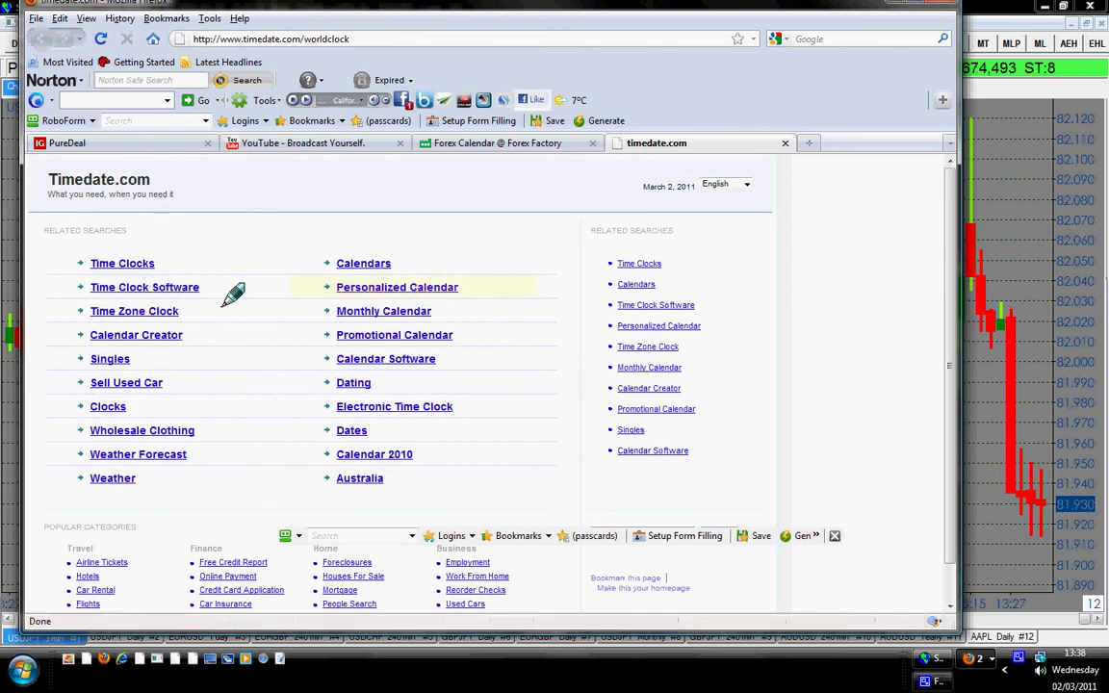
{"action": "left_click", "coordinate": [141, 263]}
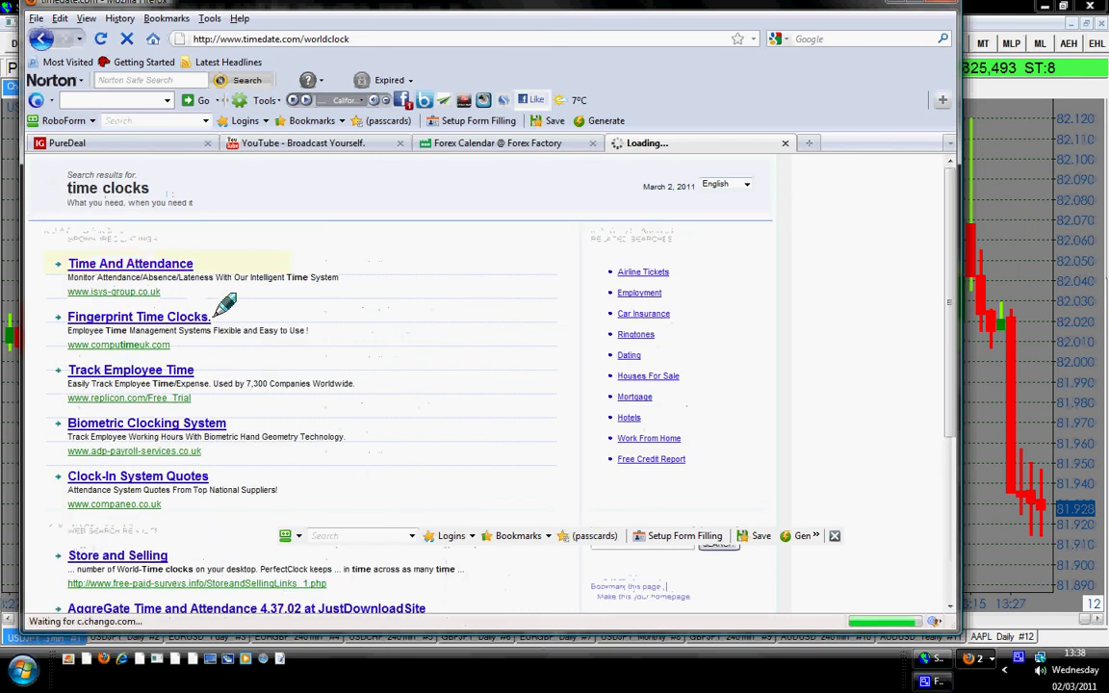
{"action": "scroll", "coordinate": [347, 314], "scroll_direction": "down", "scroll_amount": 5}
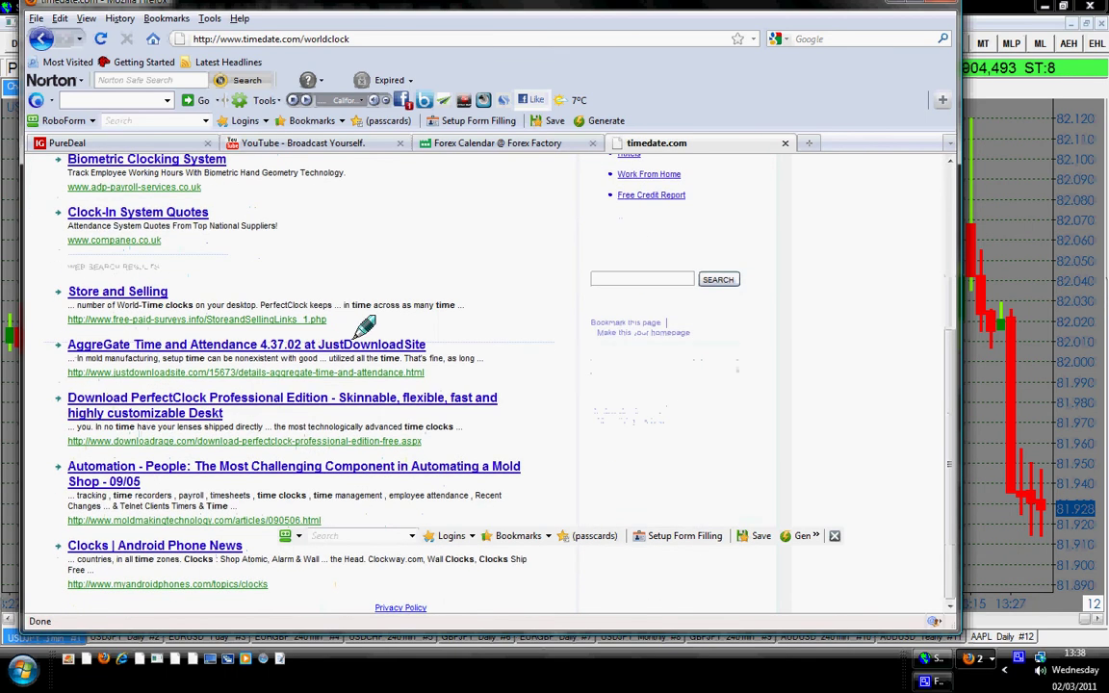
{"action": "scroll", "coordinate": [364, 327], "scroll_direction": "up", "scroll_amount": 5}
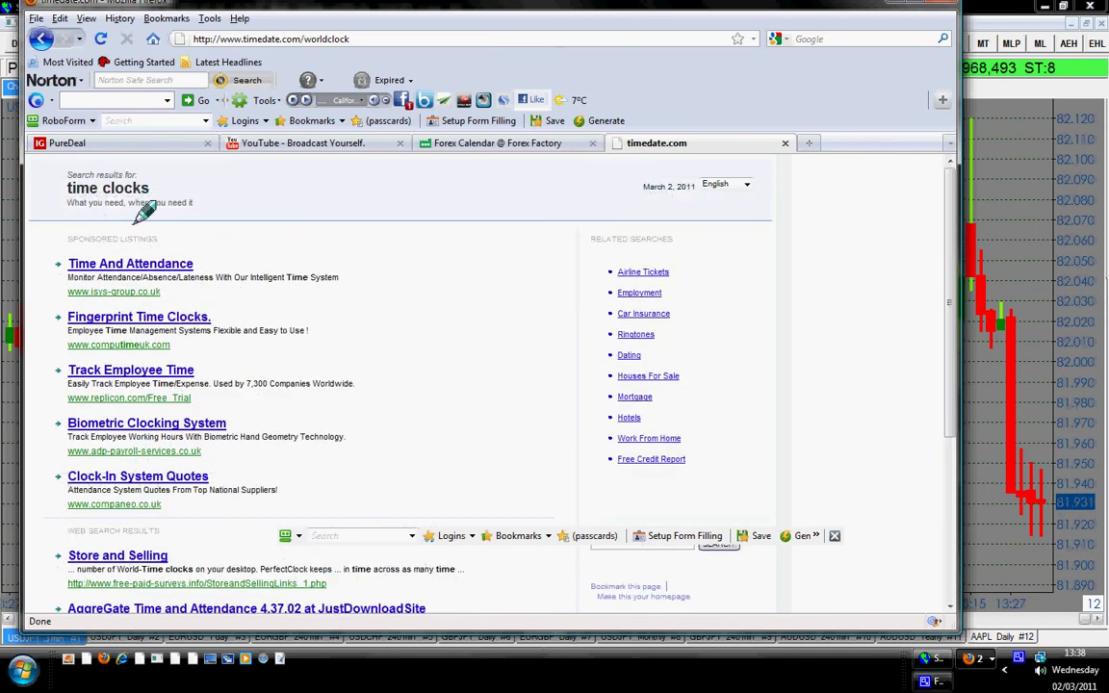
{"action": "left_click", "coordinate": [365, 35]}
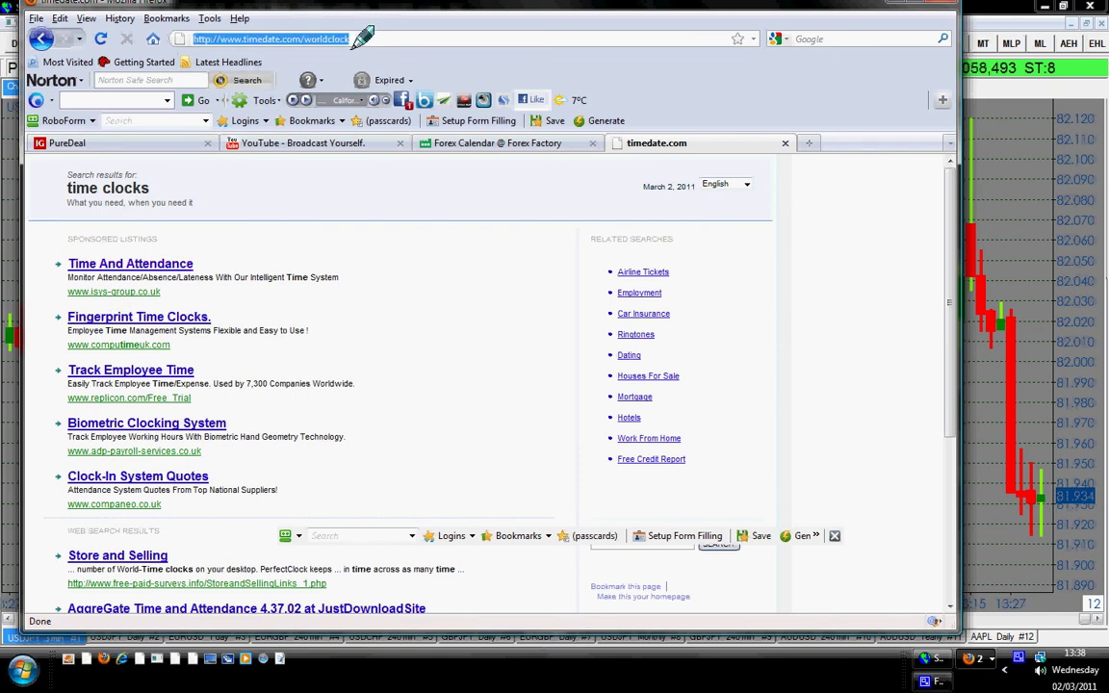
{"action": "left_click", "coordinate": [364, 36]}
{"action": "key", "text": "BackSpace"}
{"action": "key", "text": "BackSpace"}
{"action": "key", "text": "BackSpace"}
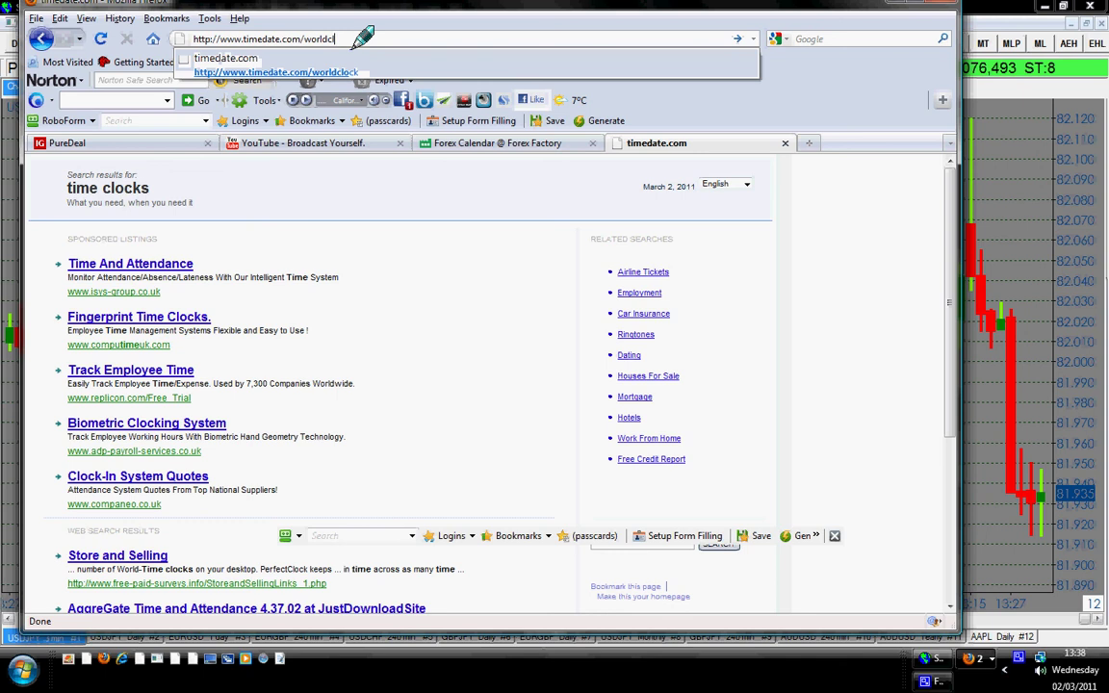
{"action": "key", "text": "BackSpace"}
{"action": "key", "text": "BackSpace"}
{"action": "key", "text": "BackSpace"}
{"action": "key", "text": "BackSpace"}
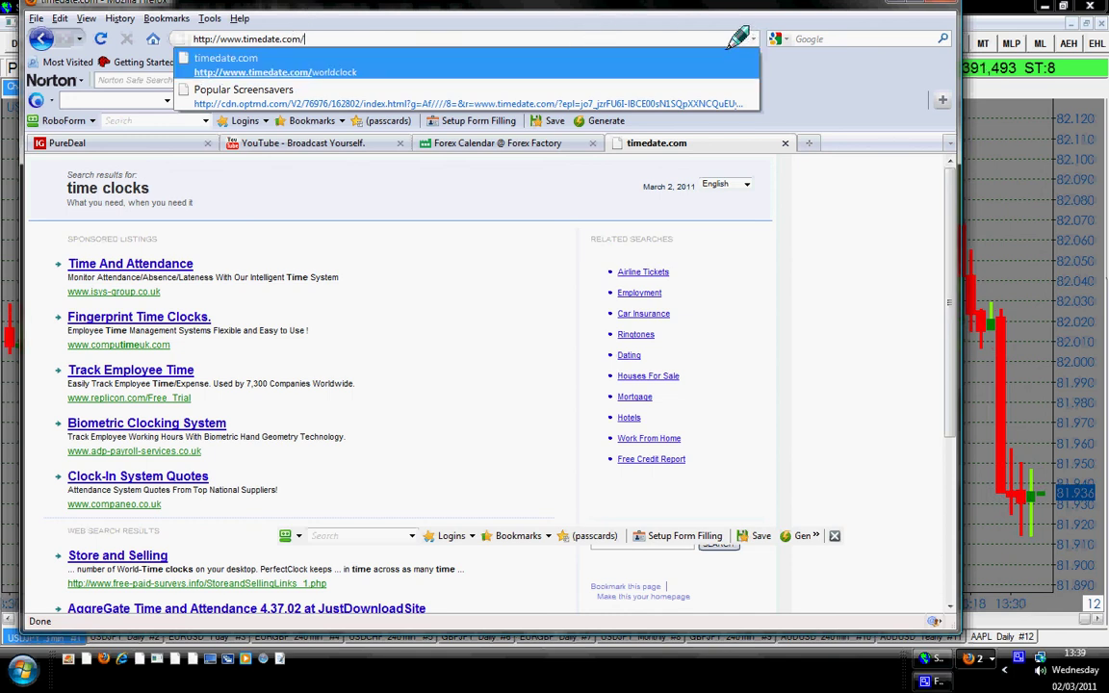
{"action": "key", "text": "Return"}
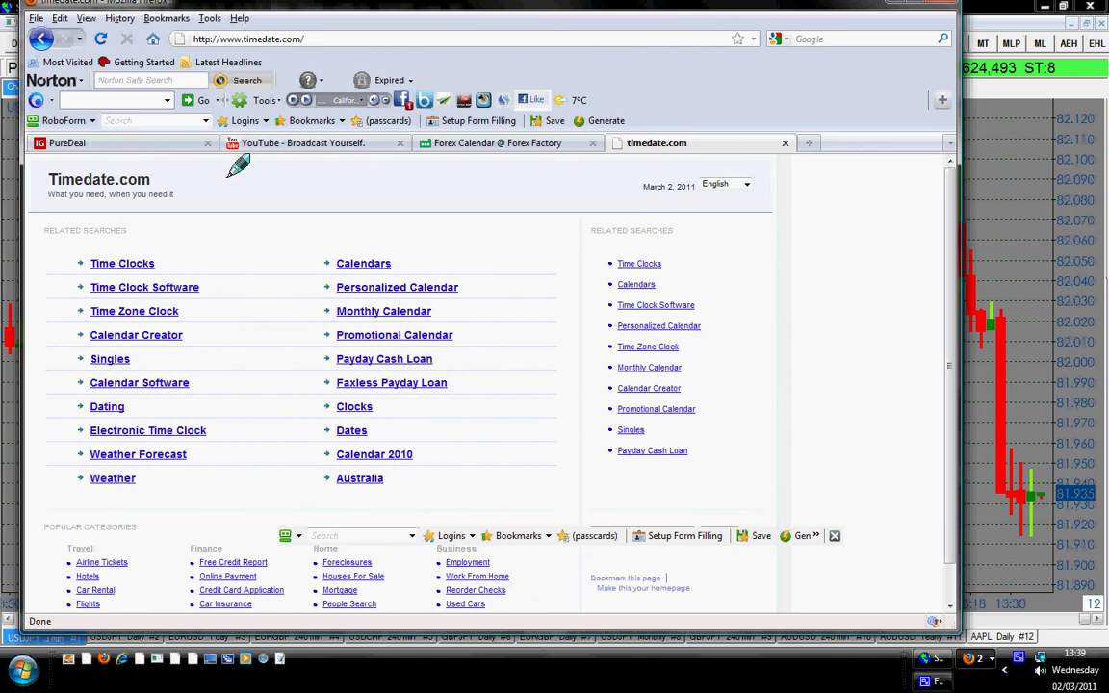
- Return to the Forex Factory calendar and show the taskbar clock flyout with 13:39 and 08:39
{"action": "left_click", "coordinate": [434, 142]}
{"action": "scroll", "coordinate": [170, 412], "scroll_direction": "down", "scroll_amount": 2}
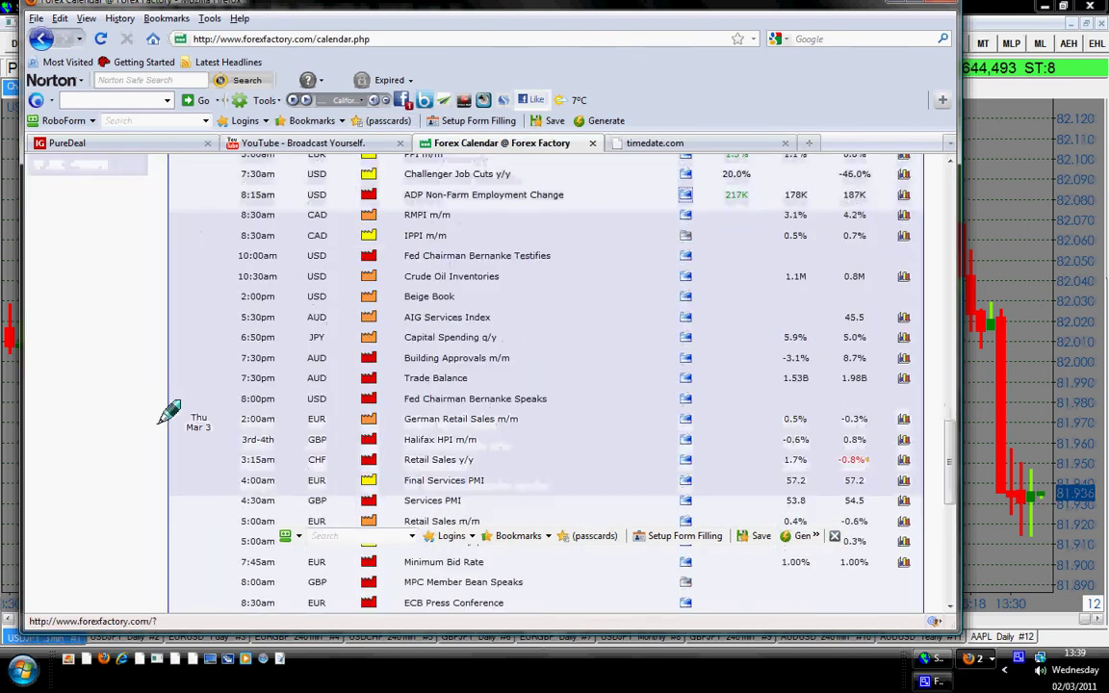
{"action": "scroll", "coordinate": [175, 395], "scroll_direction": "up", "scroll_amount": 7}
{"action": "scroll", "coordinate": [175, 370], "scroll_direction": "up", "scroll_amount": 1}
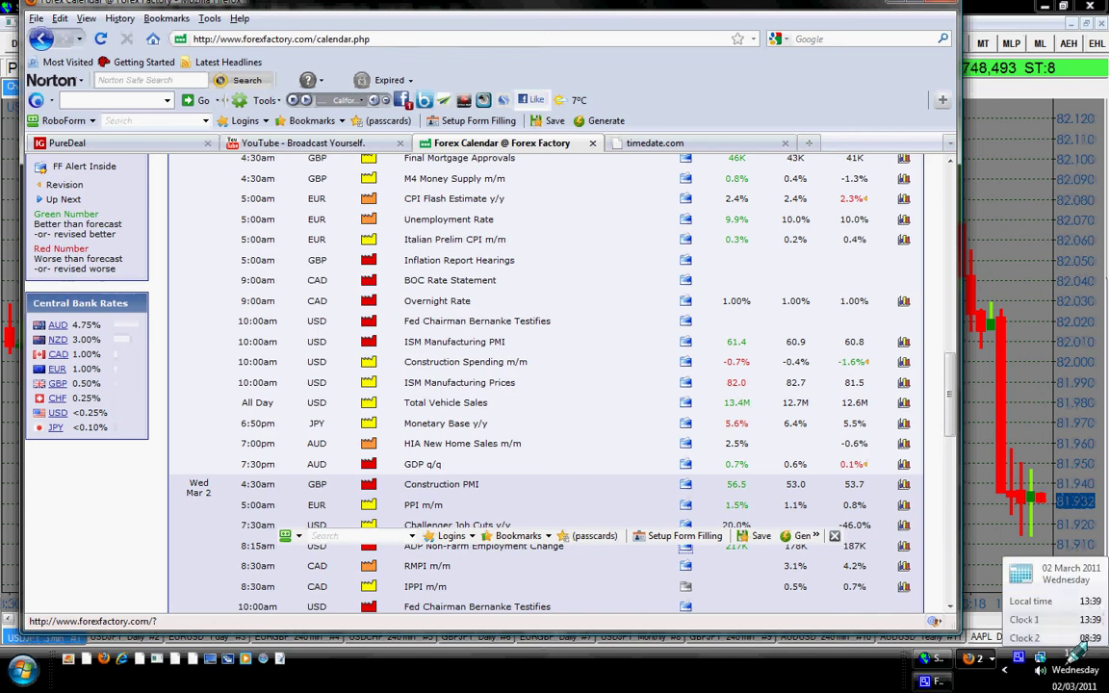
{"action": "mouse_move", "coordinate": [1076, 670]}
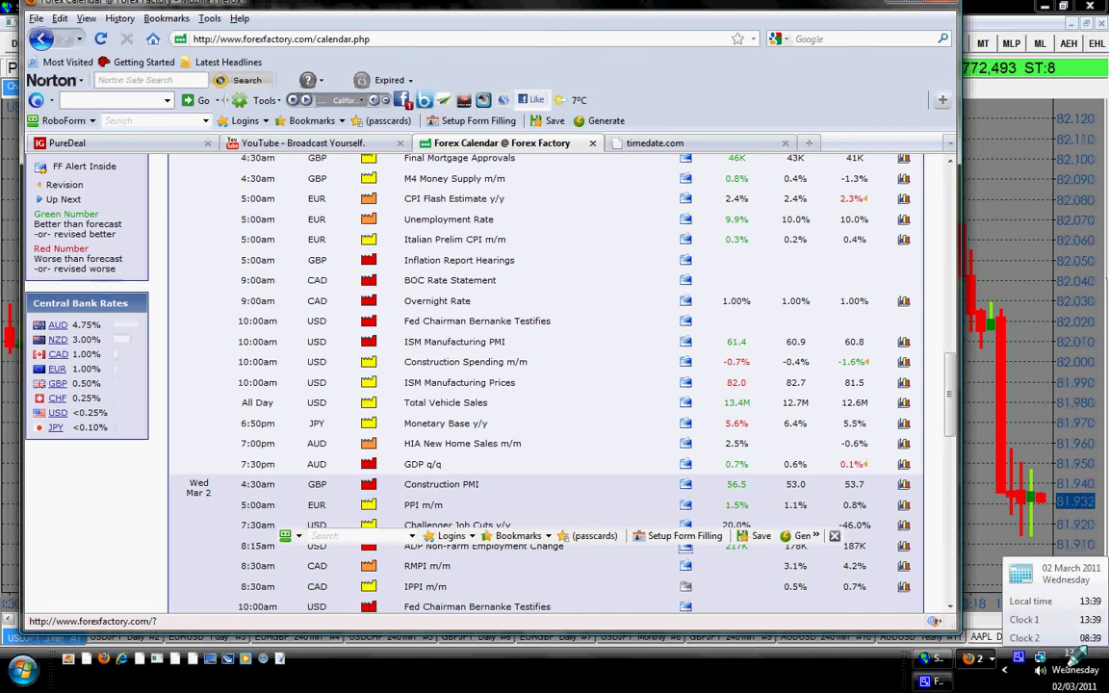
{"action": "left_click", "coordinate": [1076, 655]}
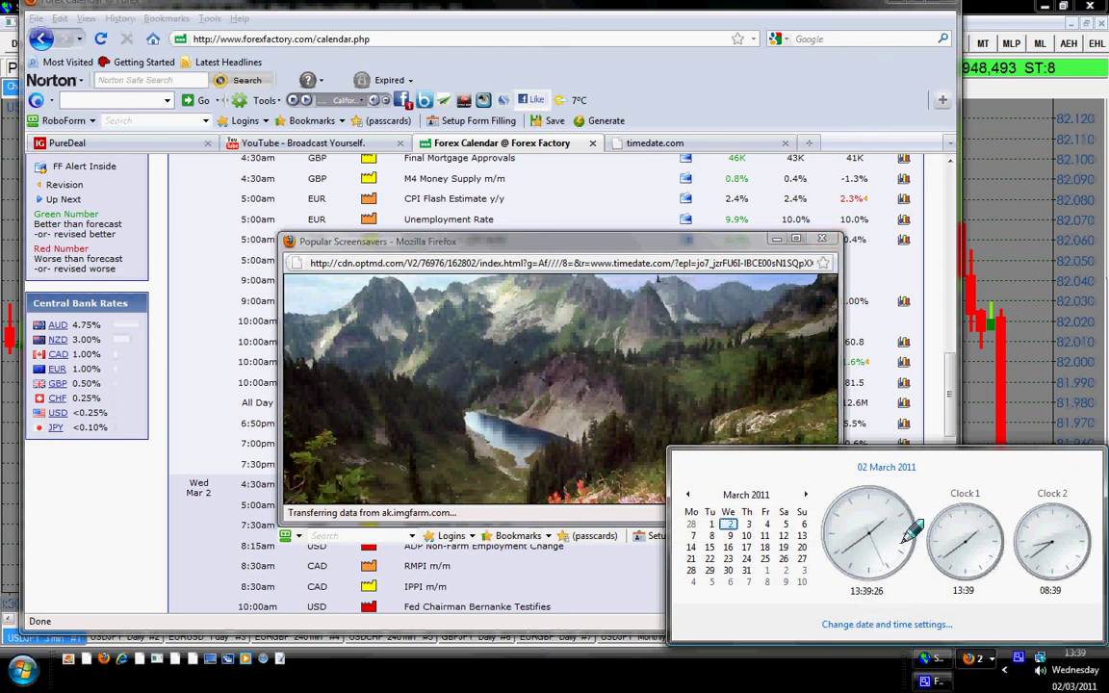
- Review the GMT and US Eastern Time clocks under Additional Clocks, then close Date and Time
{"action": "left_click", "coordinate": [882, 624]}
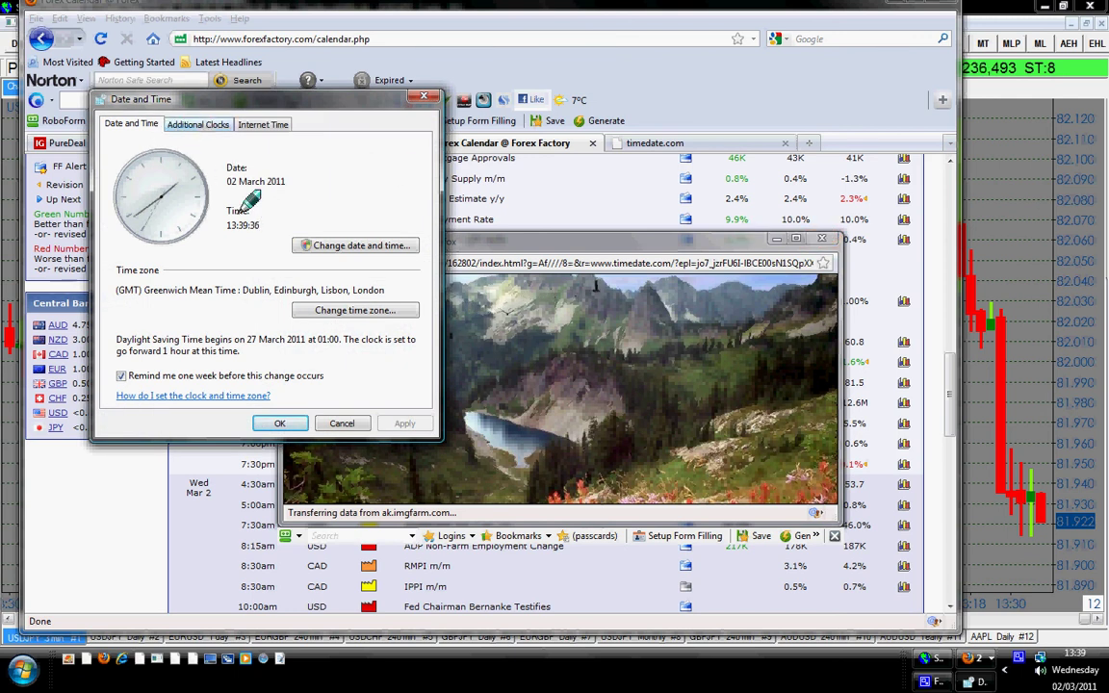
{"action": "left_click", "coordinate": [197, 124]}
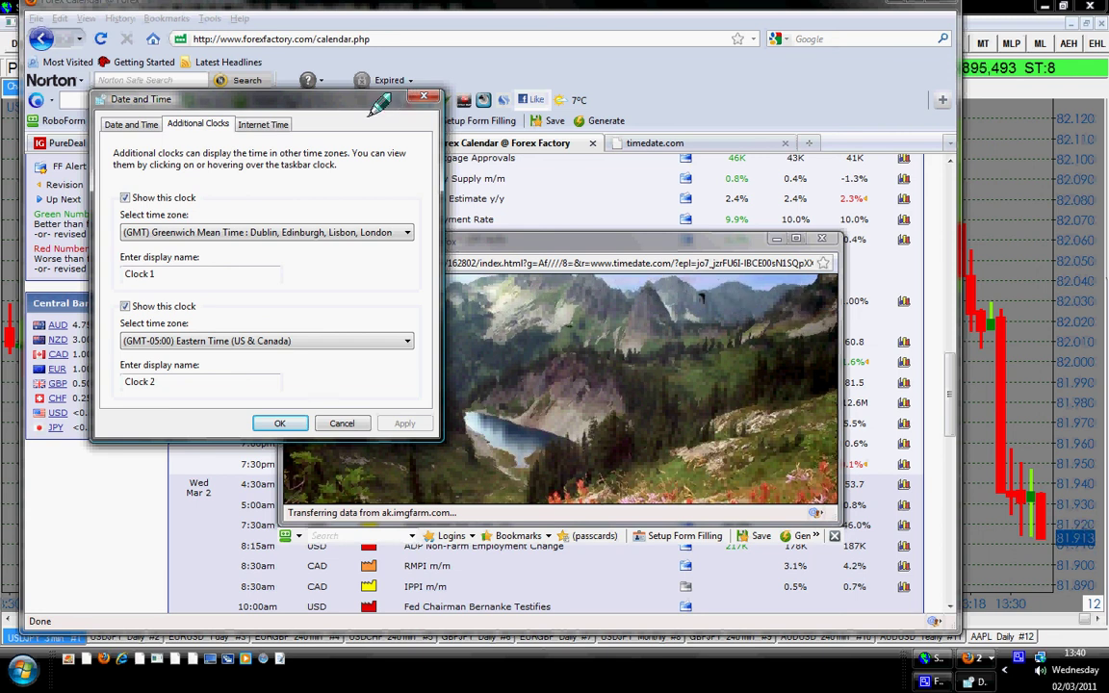
{"action": "left_click", "coordinate": [423, 98]}
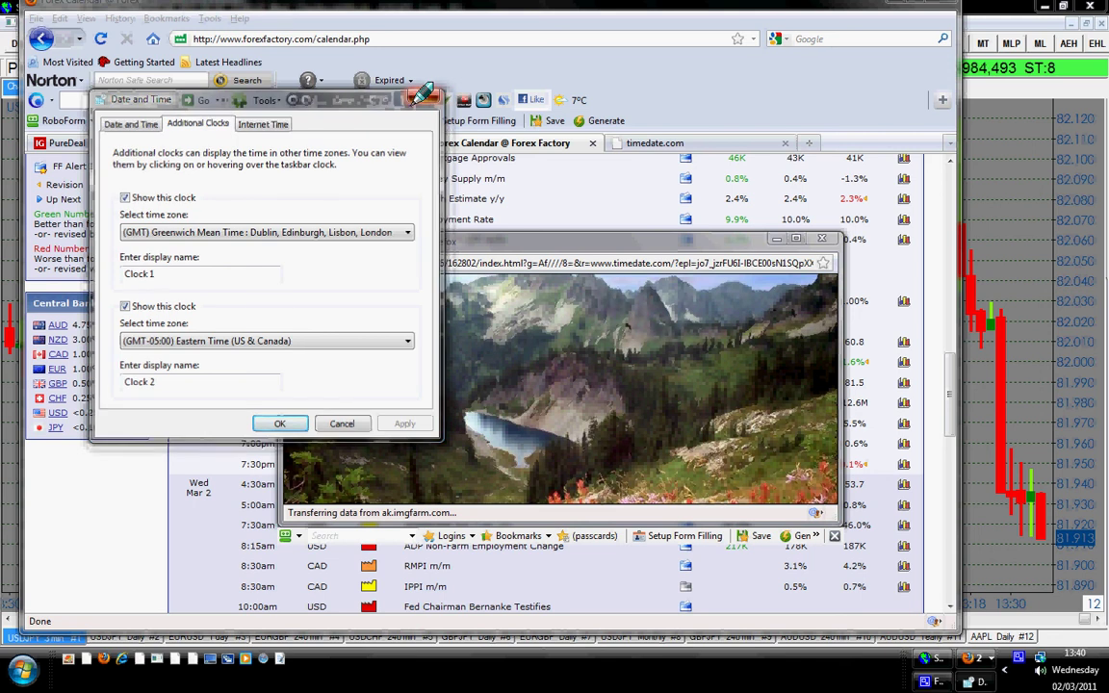
- Dismiss the timedate.com screensaver pop-up to view the Wed Mar 2 events
{"action": "left_click", "coordinate": [821, 239]}
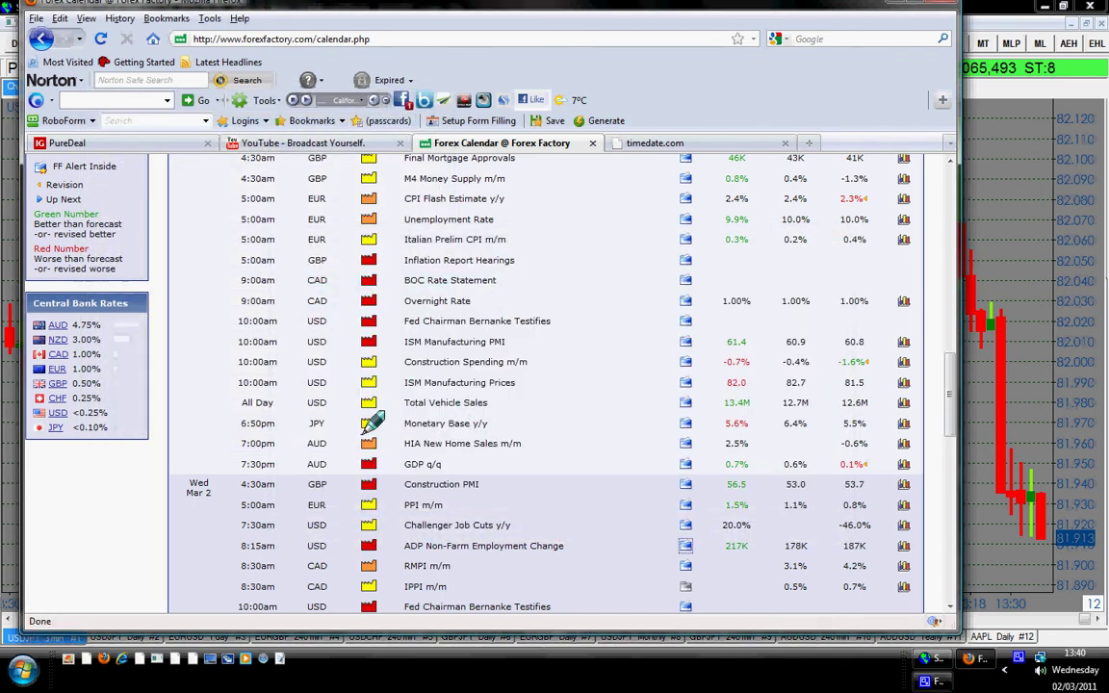
{"action": "scroll", "coordinate": [252, 329], "scroll_direction": "up", "scroll_amount": 5}
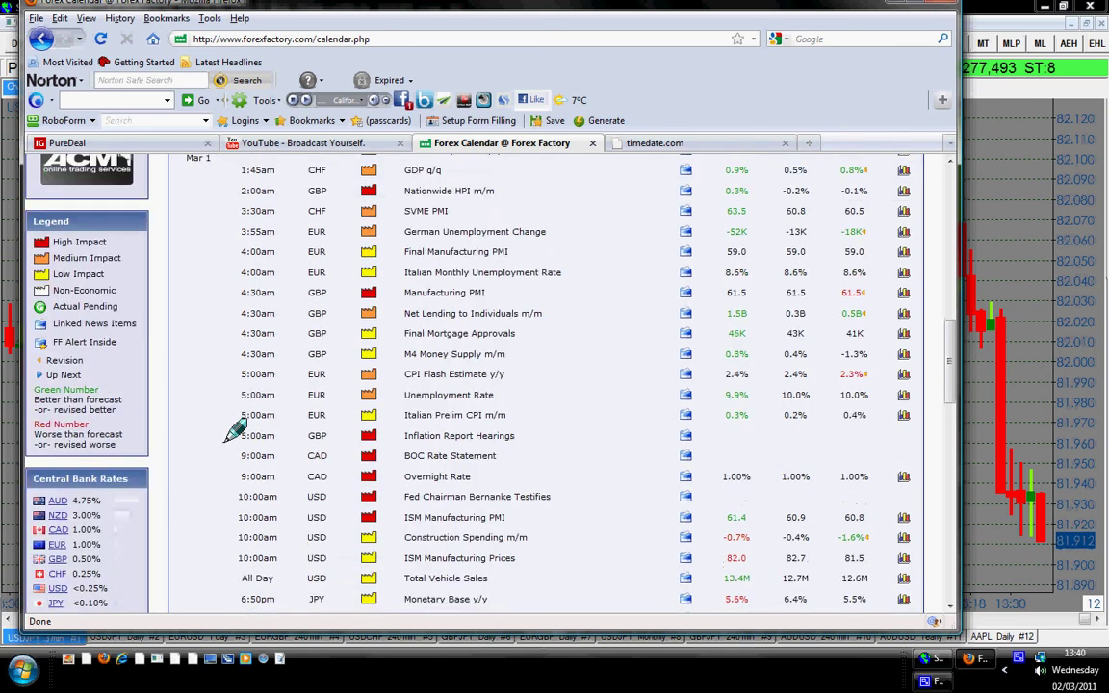
{"action": "scroll", "coordinate": [236, 414], "scroll_direction": "down", "scroll_amount": 2}
{"action": "scroll", "coordinate": [248, 438], "scroll_direction": "down", "scroll_amount": 2}
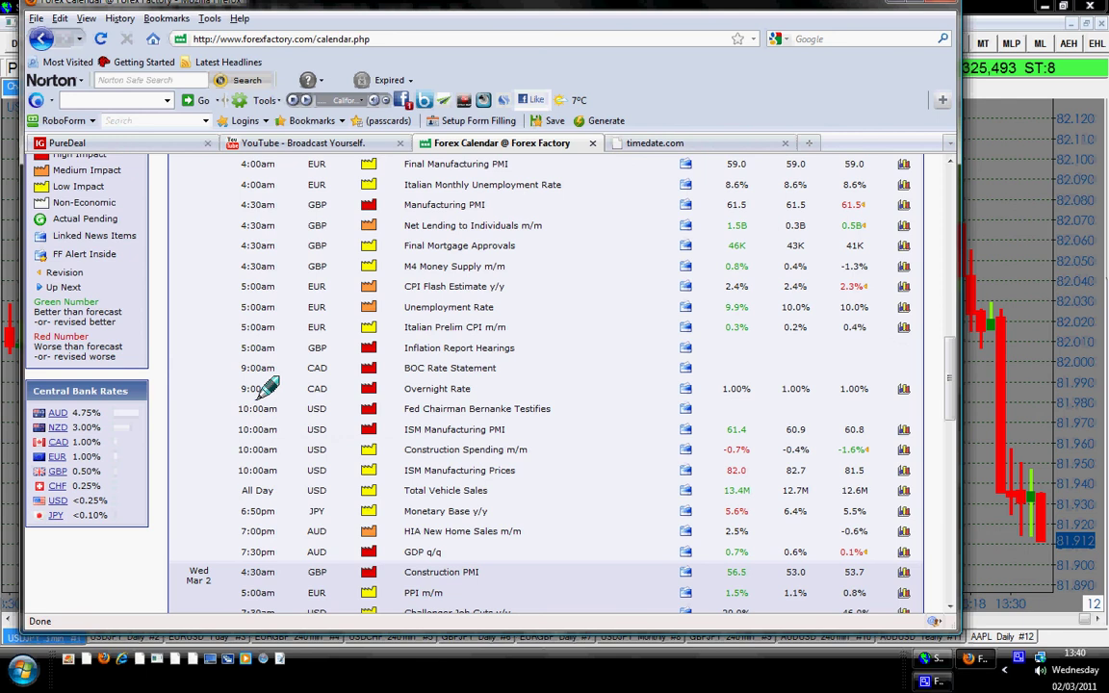
{"action": "scroll", "coordinate": [262, 395], "scroll_direction": "up", "scroll_amount": 4}
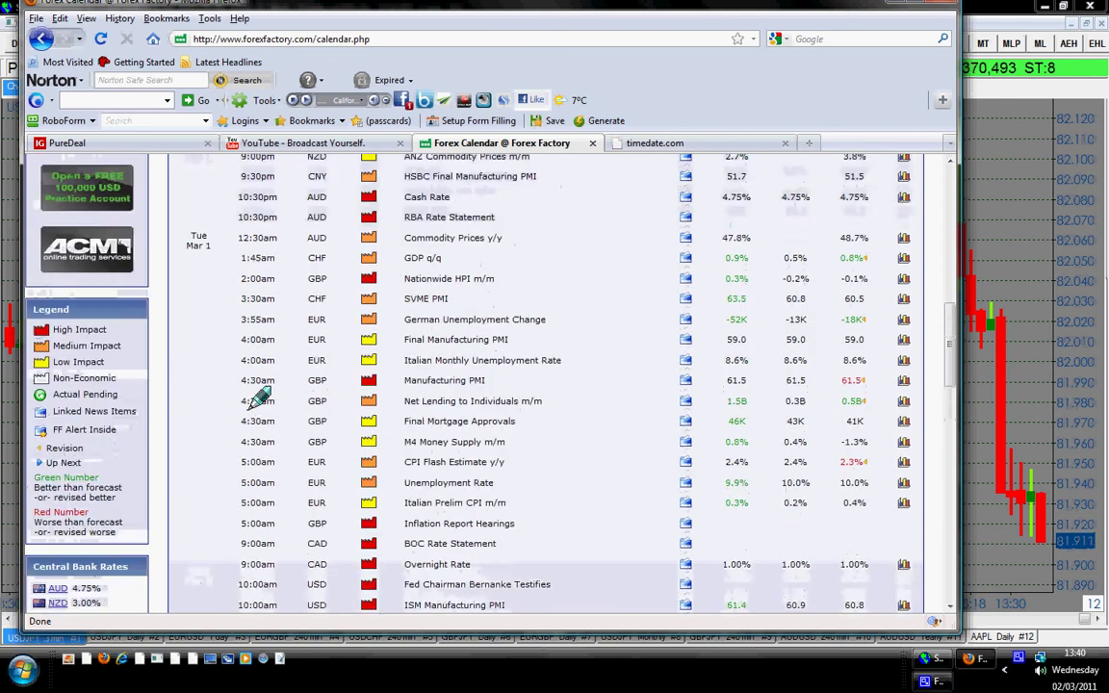
{"action": "scroll", "coordinate": [262, 395], "scroll_direction": "up", "scroll_amount": 5}
{"action": "scroll", "coordinate": [262, 400], "scroll_direction": "down", "scroll_amount": 5}
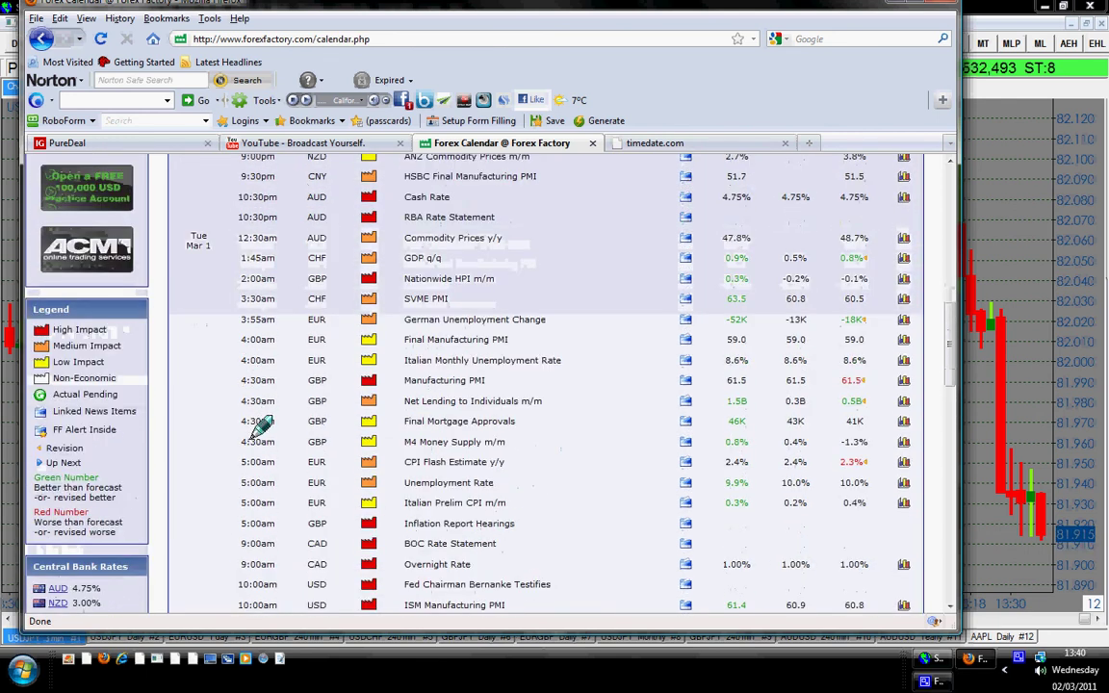
{"action": "scroll", "coordinate": [260, 425], "scroll_direction": "down", "scroll_amount": 2}
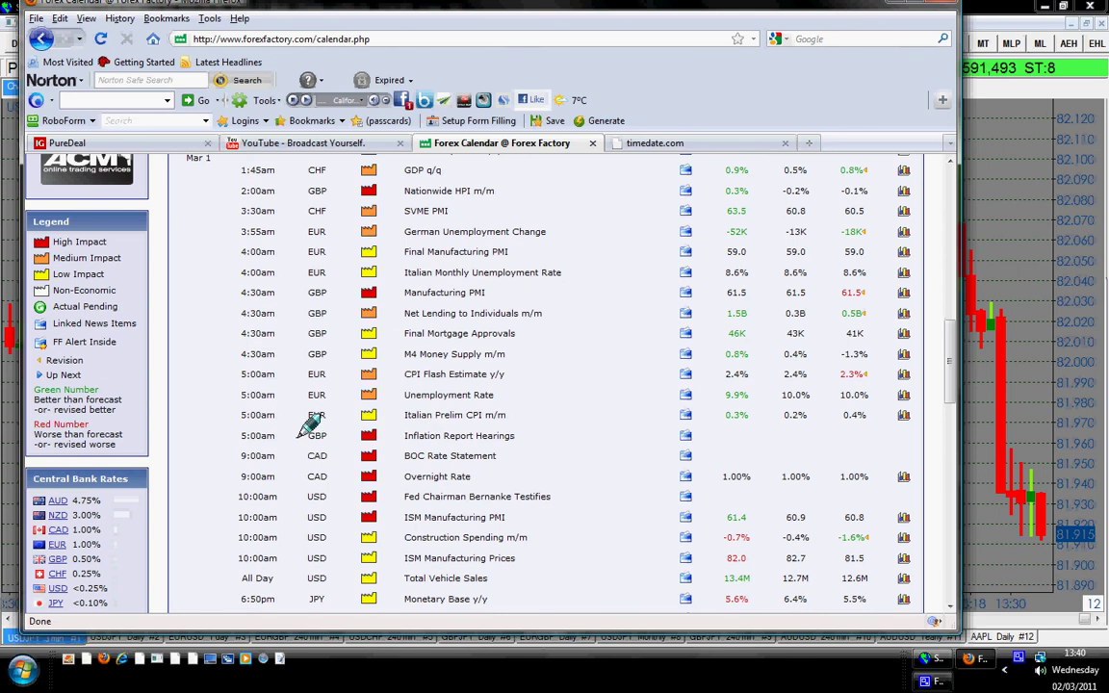
{"action": "scroll", "coordinate": [313, 424], "scroll_direction": "down", "scroll_amount": 2}
{"action": "scroll", "coordinate": [313, 421], "scroll_direction": "down", "scroll_amount": 10}
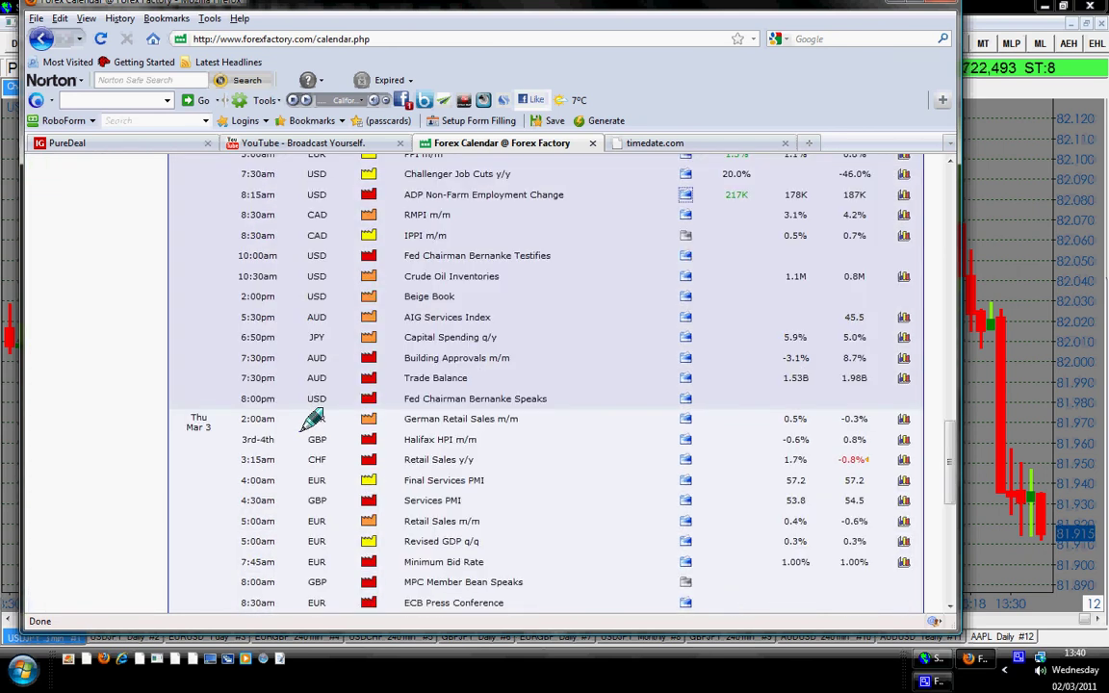
{"action": "scroll", "coordinate": [299, 385], "scroll_direction": "up", "scroll_amount": 3}
{"action": "scroll", "coordinate": [294, 371], "scroll_direction": "up", "scroll_amount": 1}
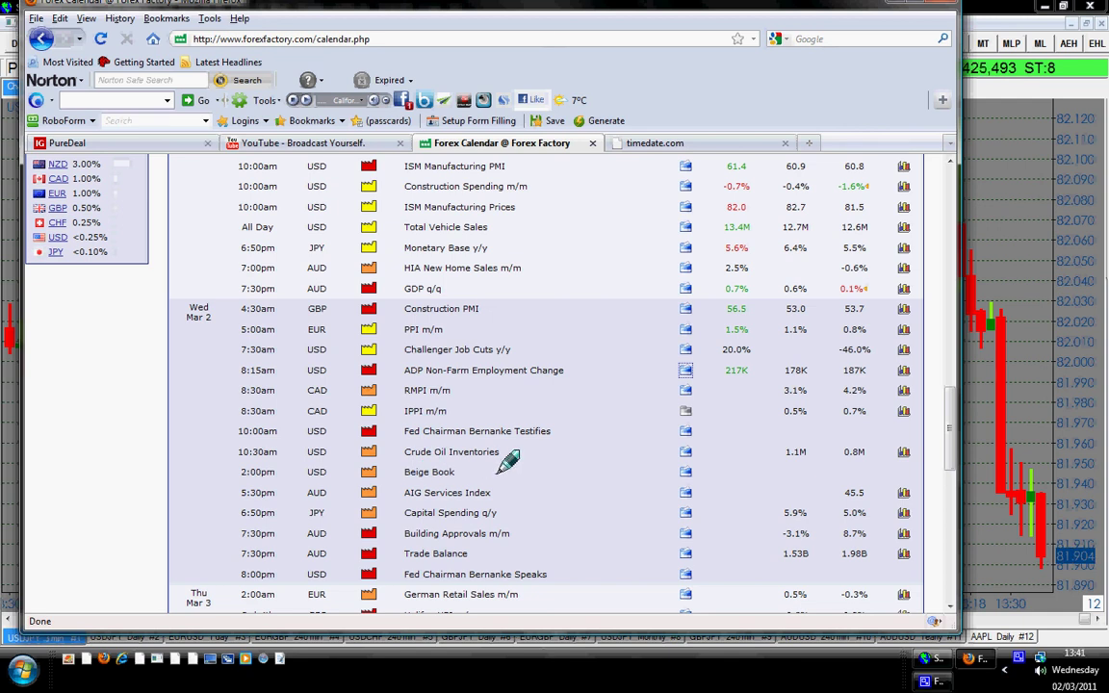
- Draw a pen stroke marking the Crude Oil Inventories row
{"action": "left_click_drag", "start_coordinate": [500, 450], "coordinate": [659, 452]}
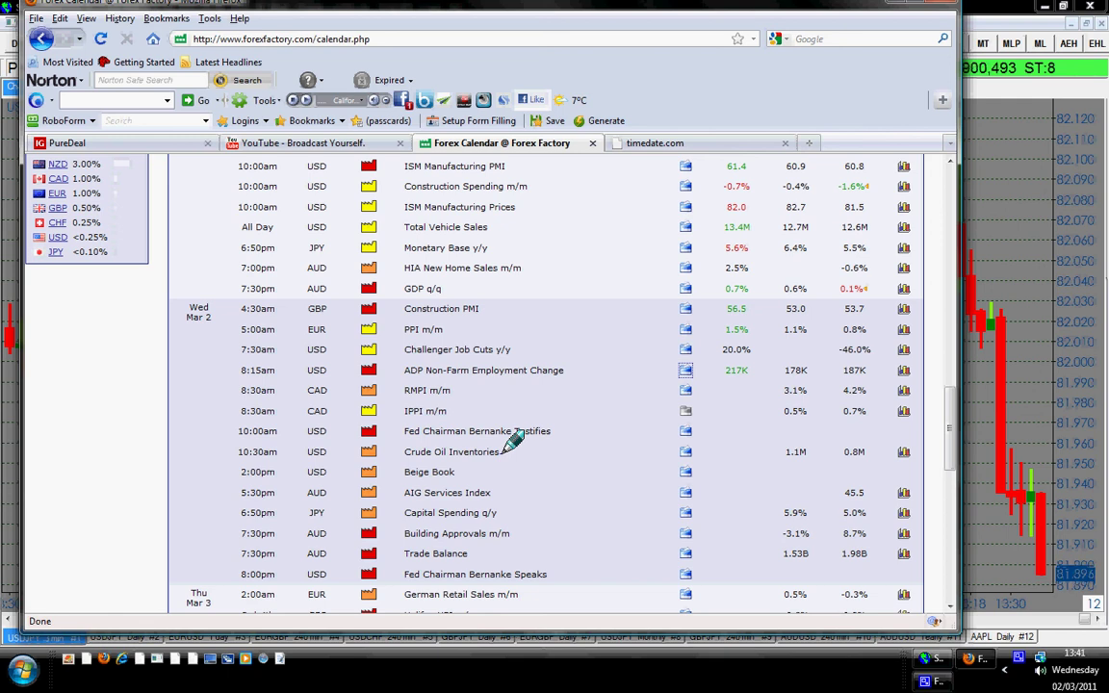
{"action": "scroll", "coordinate": [199, 461], "scroll_direction": "down", "scroll_amount": 5}
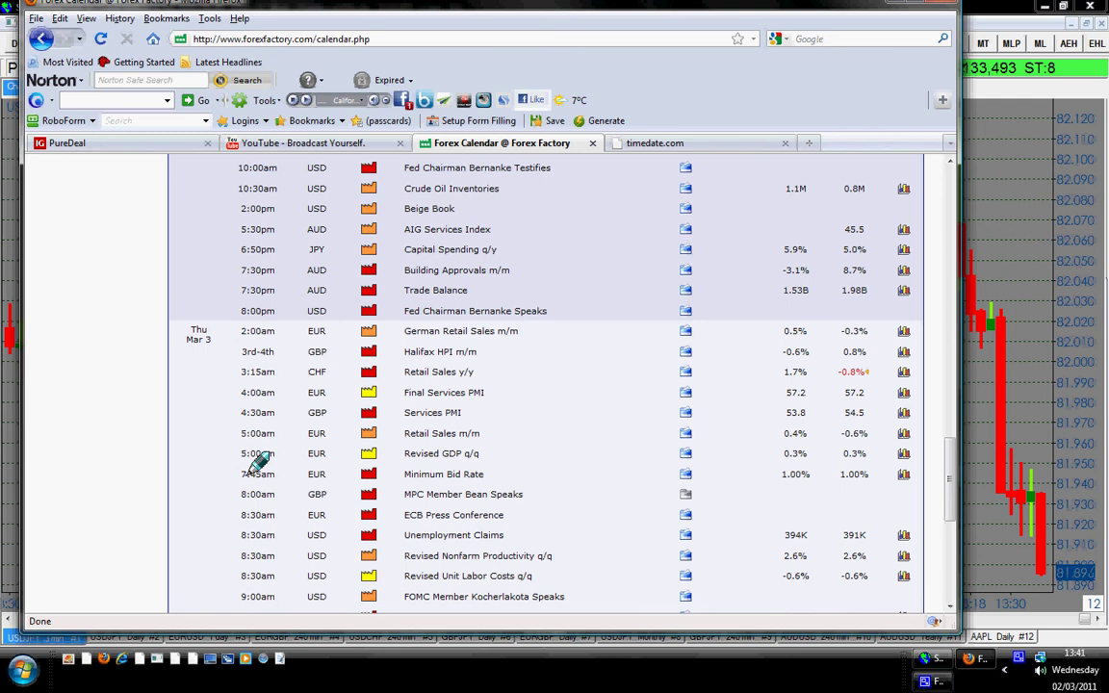
{"action": "scroll", "coordinate": [273, 453], "scroll_direction": "up", "scroll_amount": 6}
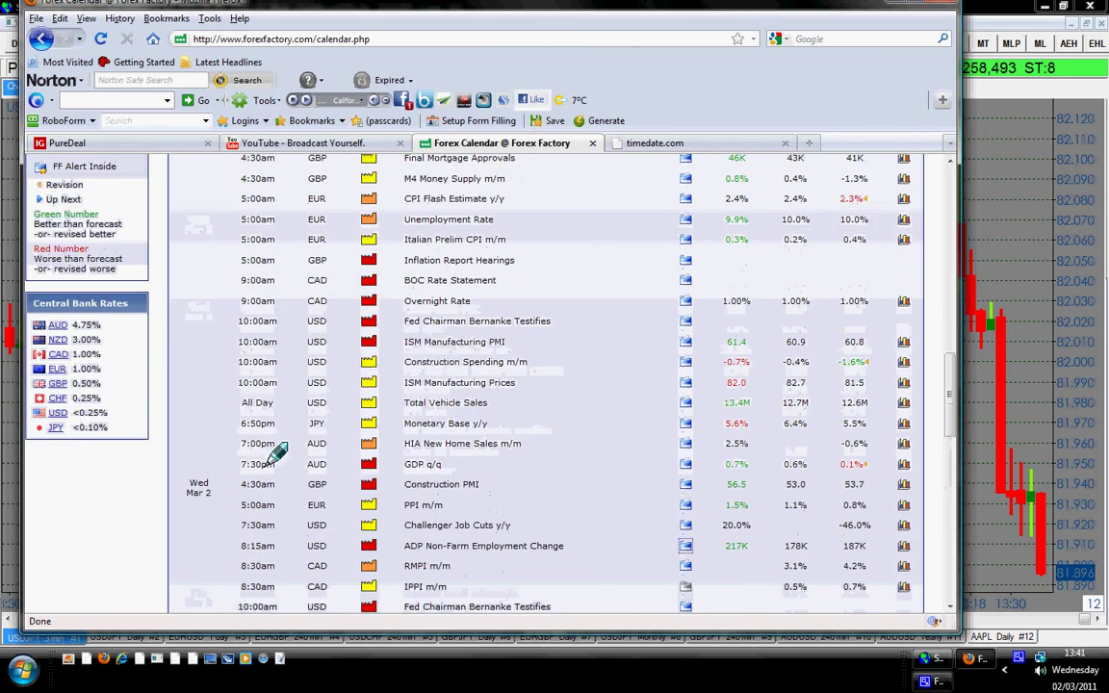
{"action": "scroll", "coordinate": [276, 450], "scroll_direction": "down", "scroll_amount": 4}
{"action": "scroll", "coordinate": [430, 438], "scroll_direction": "down", "scroll_amount": 3}
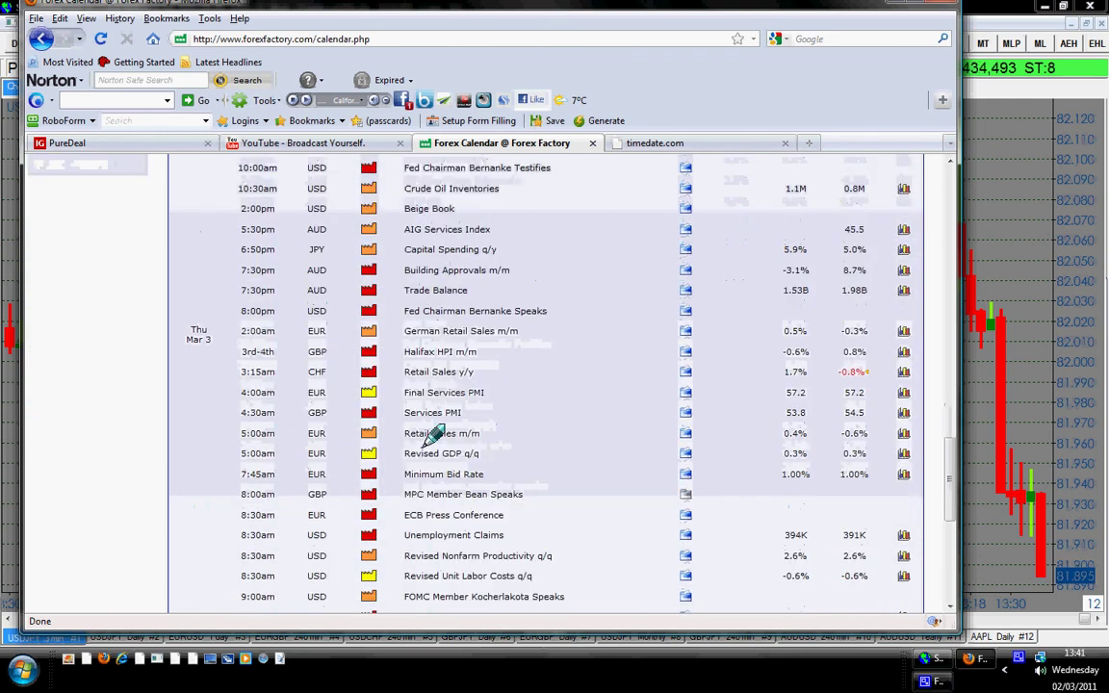
{"action": "scroll", "coordinate": [430, 435], "scroll_direction": "up", "scroll_amount": 3}
{"action": "scroll", "coordinate": [430, 433], "scroll_direction": "up", "scroll_amount": 5}
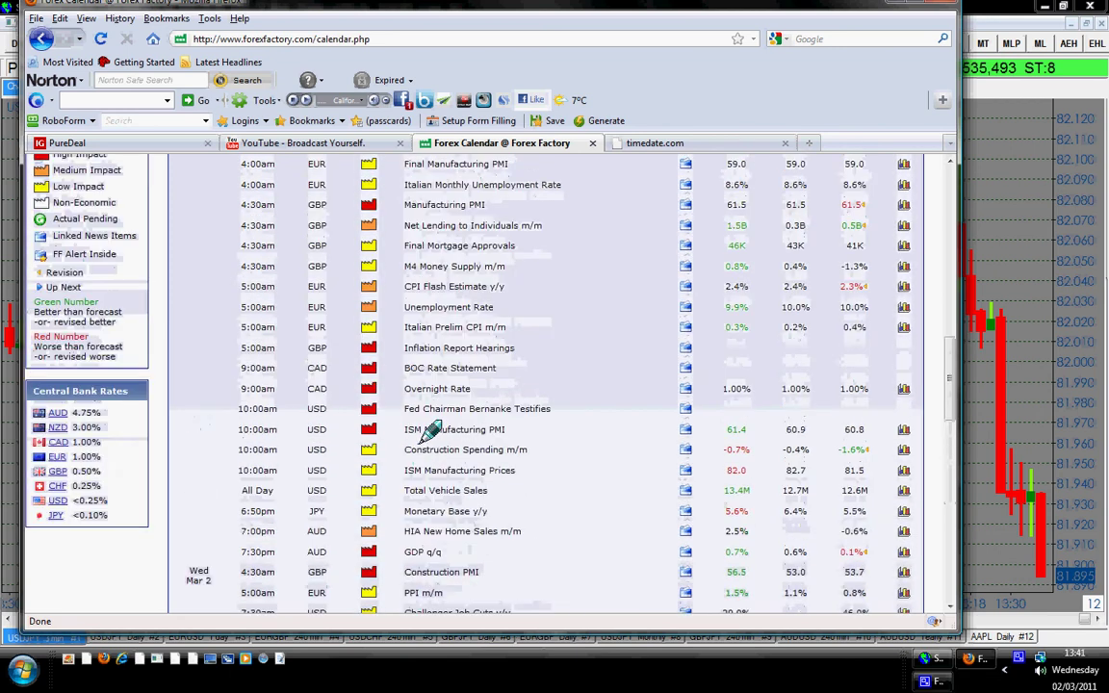
{"action": "scroll", "coordinate": [431, 430], "scroll_direction": "up", "scroll_amount": 5}
{"action": "scroll", "coordinate": [430, 433], "scroll_direction": "up", "scroll_amount": 2}
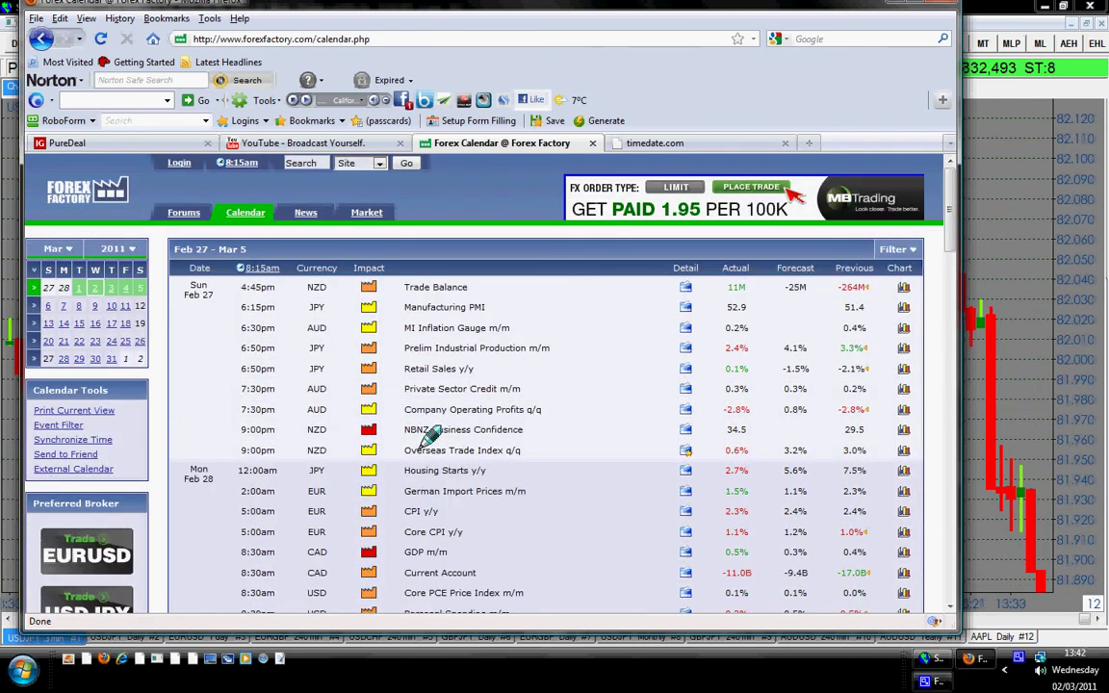
{"action": "scroll", "coordinate": [264, 327], "scroll_direction": "down", "scroll_amount": 5}
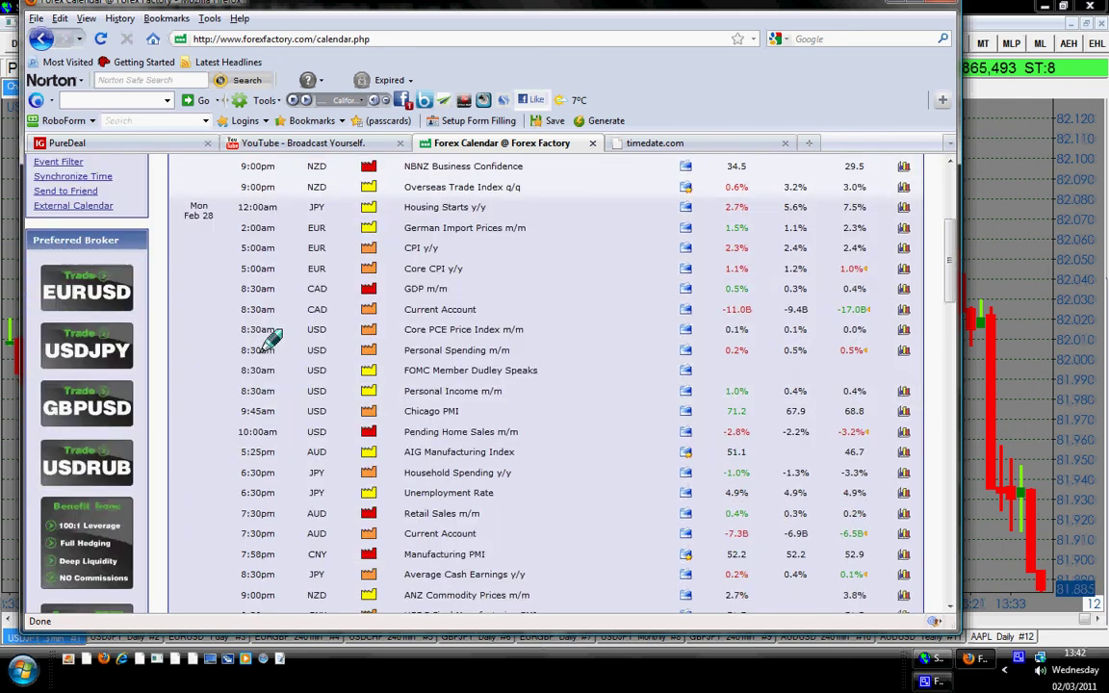
{"action": "scroll", "coordinate": [267, 339], "scroll_direction": "down", "scroll_amount": 5}
{"action": "scroll", "coordinate": [268, 339], "scroll_direction": "down", "scroll_amount": 5}
{"action": "scroll", "coordinate": [269, 342], "scroll_direction": "down", "scroll_amount": 3}
{"action": "scroll", "coordinate": [272, 345], "scroll_direction": "down", "scroll_amount": 5}
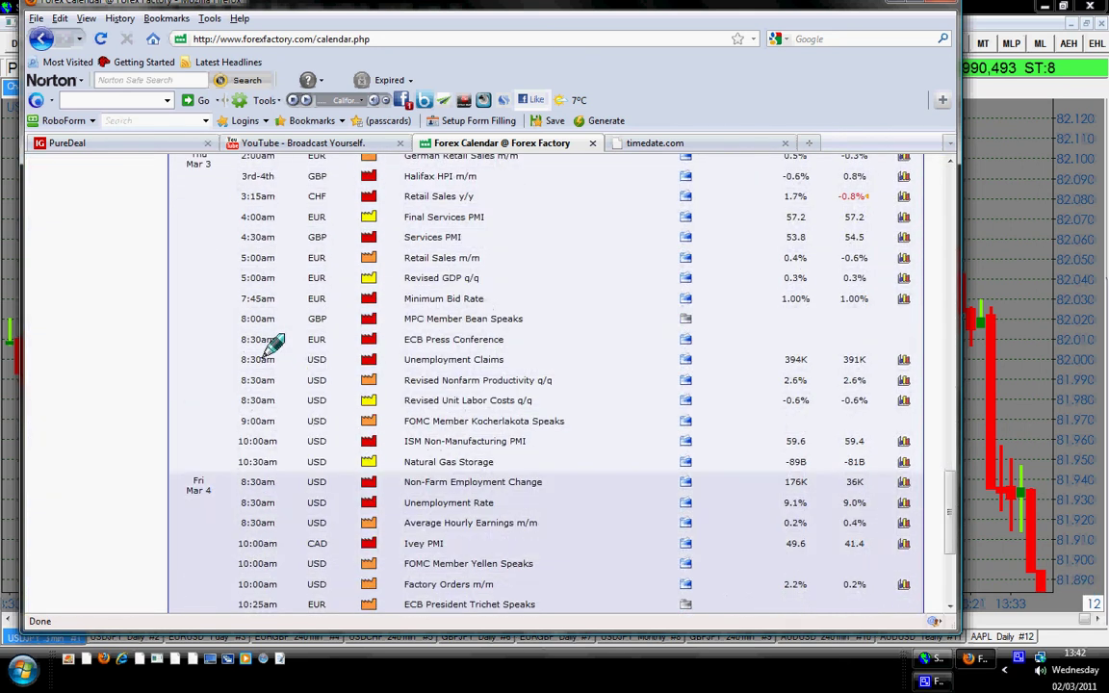
{"action": "scroll", "coordinate": [275, 345], "scroll_direction": "down", "scroll_amount": 3}
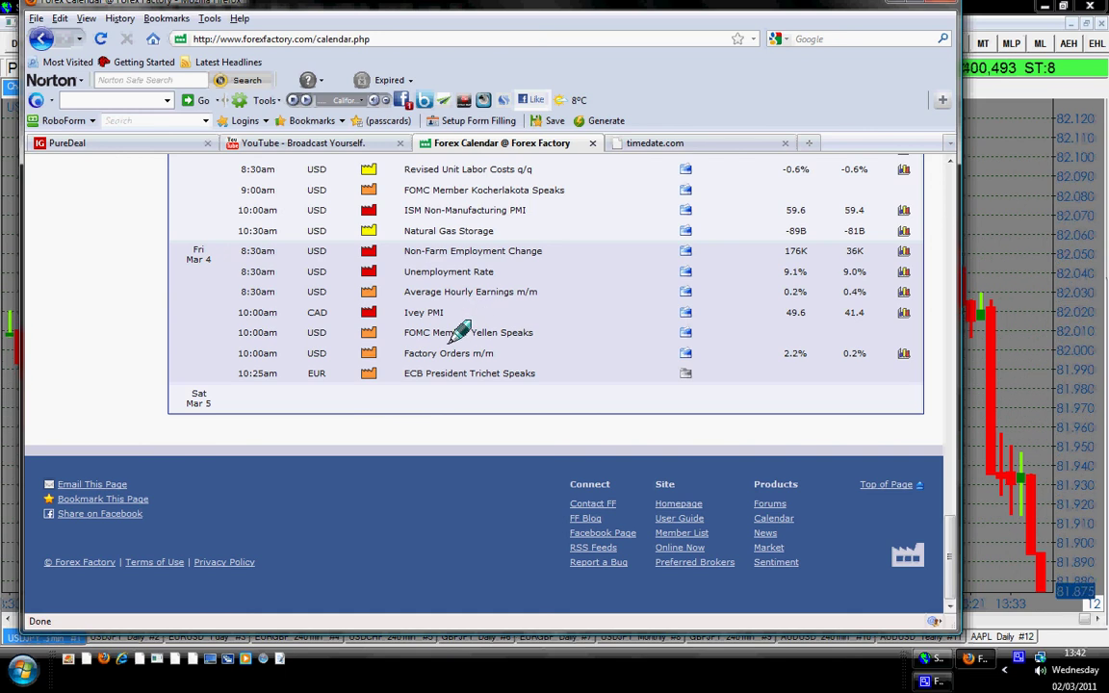
{"action": "scroll", "coordinate": [460, 332], "scroll_direction": "up", "scroll_amount": 4}
{"action": "scroll", "coordinate": [460, 332], "scroll_direction": "up", "scroll_amount": 4}
{"action": "scroll", "coordinate": [459, 332], "scroll_direction": "up", "scroll_amount": 6}
{"action": "scroll", "coordinate": [458, 331], "scroll_direction": "up", "scroll_amount": 5}
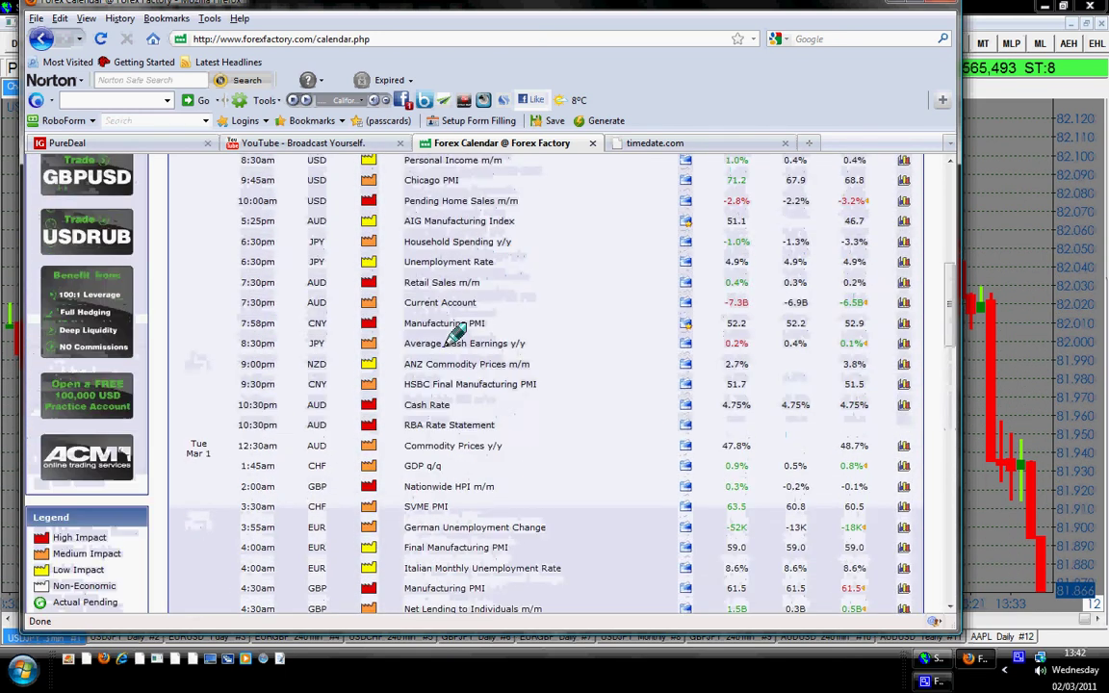
{"action": "scroll", "coordinate": [462, 337], "scroll_direction": "up", "scroll_amount": 4}
{"action": "scroll", "coordinate": [469, 358], "scroll_direction": "up", "scroll_amount": 2}
{"action": "scroll", "coordinate": [469, 359], "scroll_direction": "up", "scroll_amount": 3}
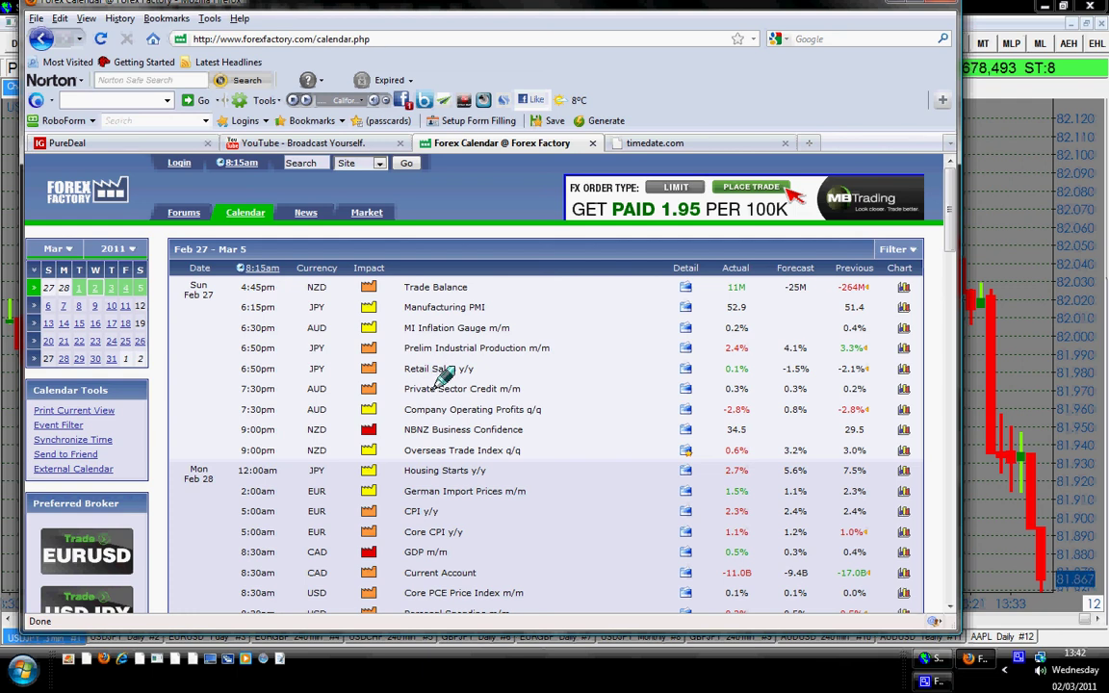
{"action": "scroll", "coordinate": [438, 378], "scroll_direction": "down", "scroll_amount": 3}
{"action": "scroll", "coordinate": [438, 377], "scroll_direction": "down", "scroll_amount": 6}
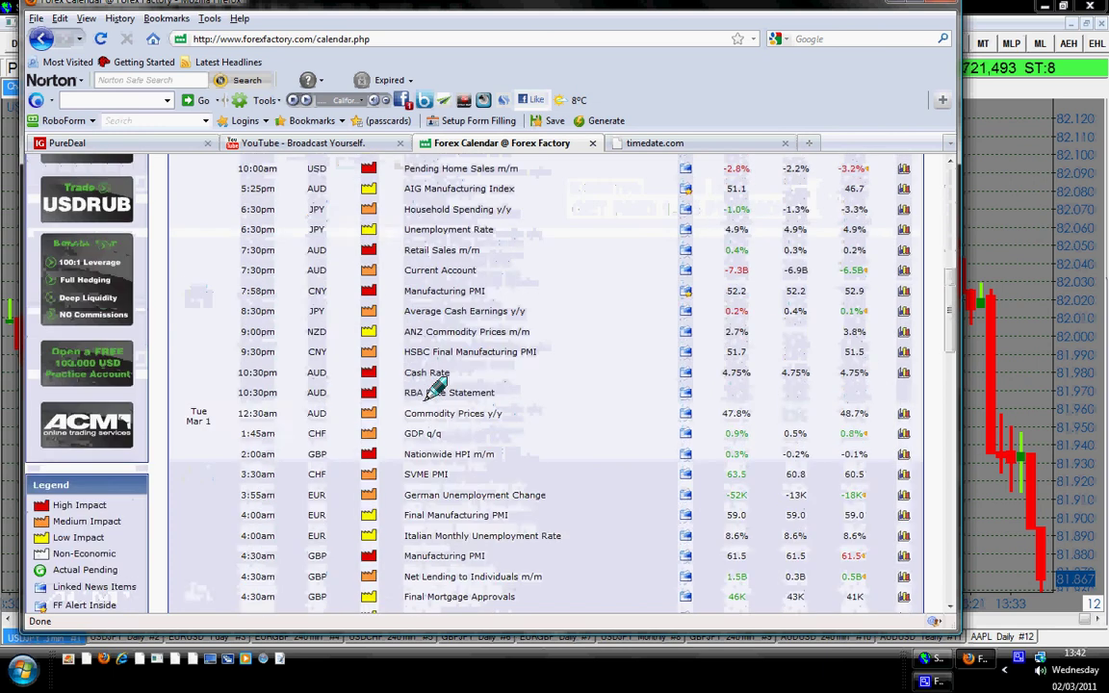
{"action": "scroll", "coordinate": [433, 385], "scroll_direction": "down", "scroll_amount": 5}
{"action": "scroll", "coordinate": [433, 385], "scroll_direction": "down", "scroll_amount": 3}
{"action": "scroll", "coordinate": [433, 385], "scroll_direction": "down", "scroll_amount": 4}
{"action": "scroll", "coordinate": [433, 385], "scroll_direction": "down", "scroll_amount": 4}
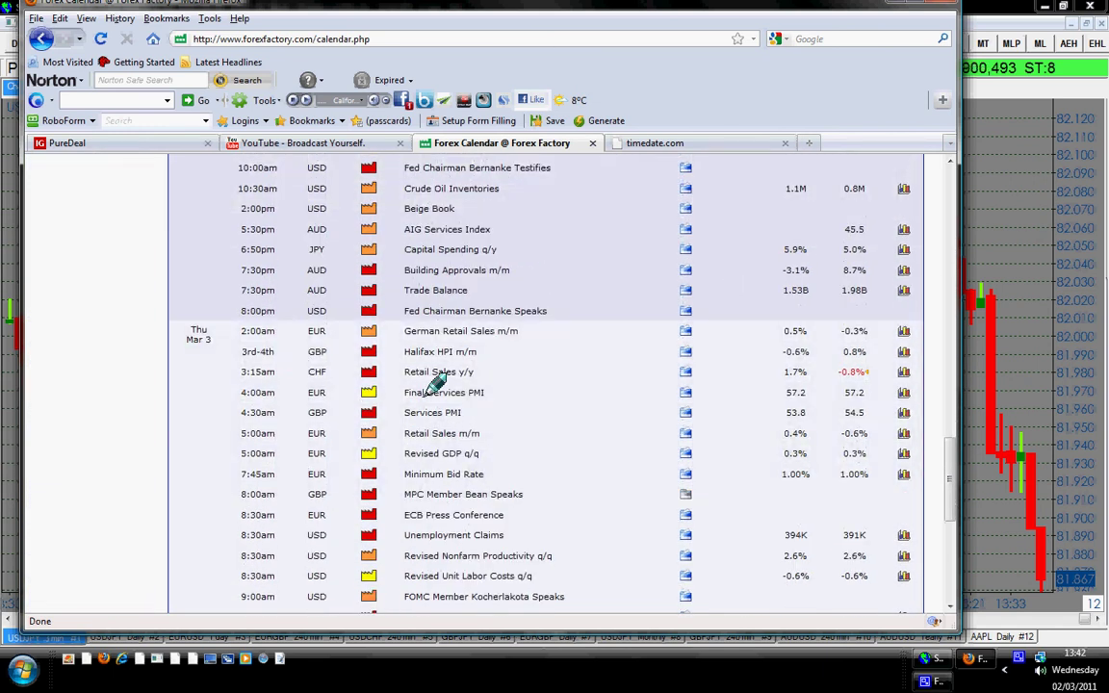
{"action": "scroll", "coordinate": [435, 383], "scroll_direction": "up", "scroll_amount": 5}
{"action": "scroll", "coordinate": [435, 383], "scroll_direction": "up", "scroll_amount": 5}
{"action": "scroll", "coordinate": [435, 383], "scroll_direction": "down", "scroll_amount": 6}
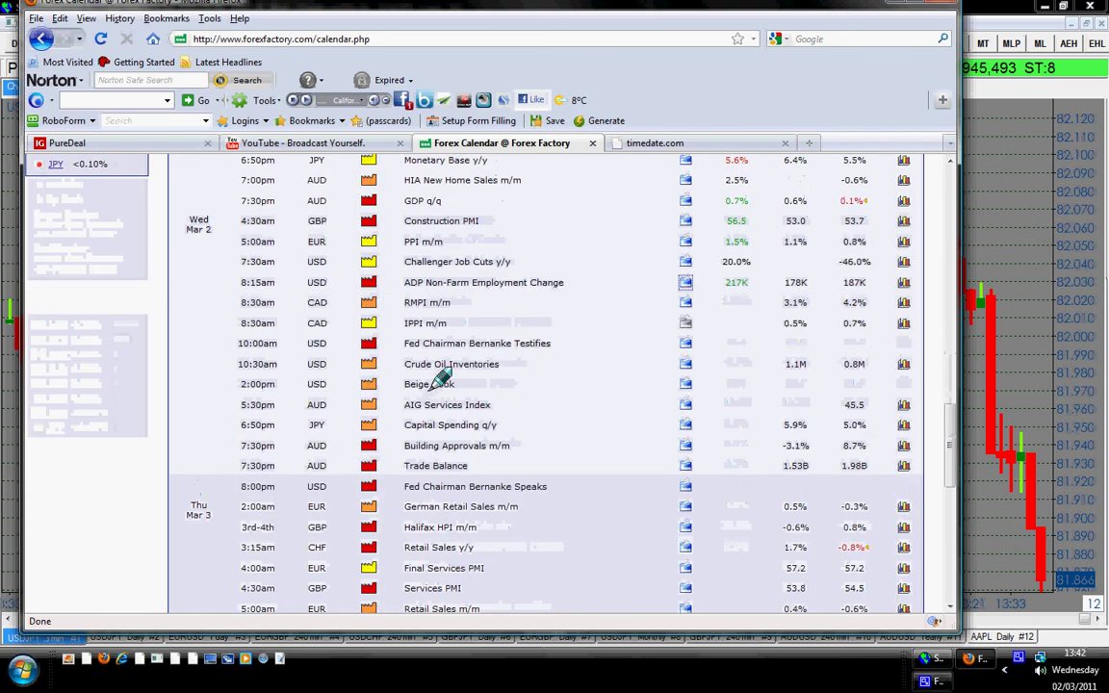
{"action": "scroll", "coordinate": [435, 375], "scroll_direction": "down", "scroll_amount": 3}
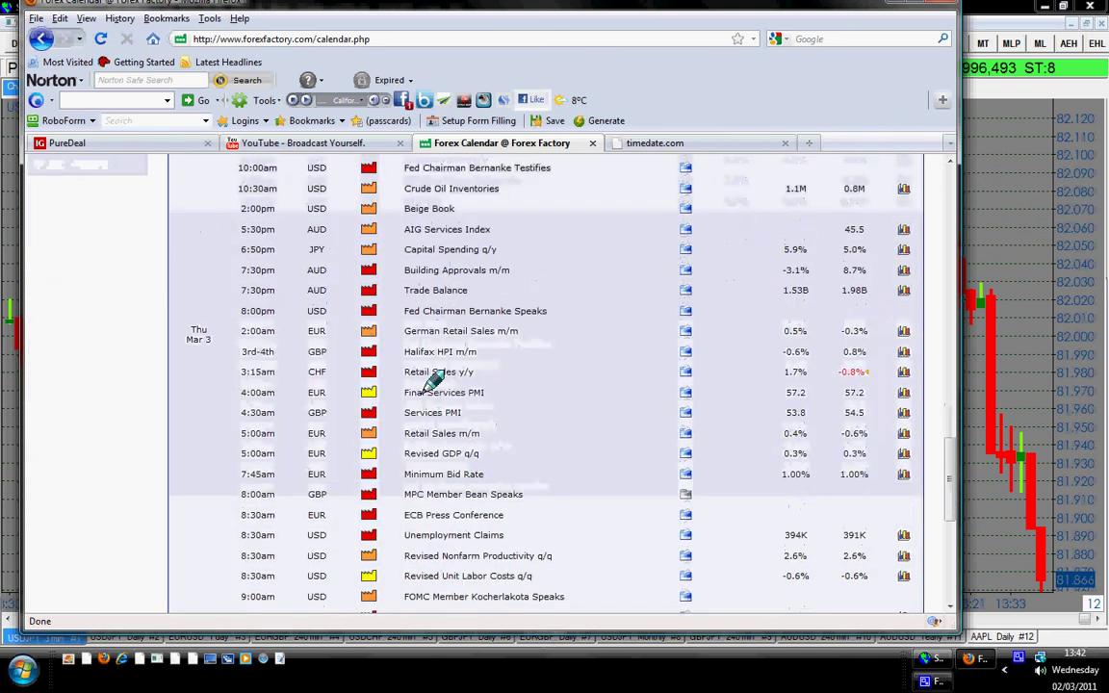
{"action": "scroll", "coordinate": [433, 381], "scroll_direction": "up", "scroll_amount": 5}
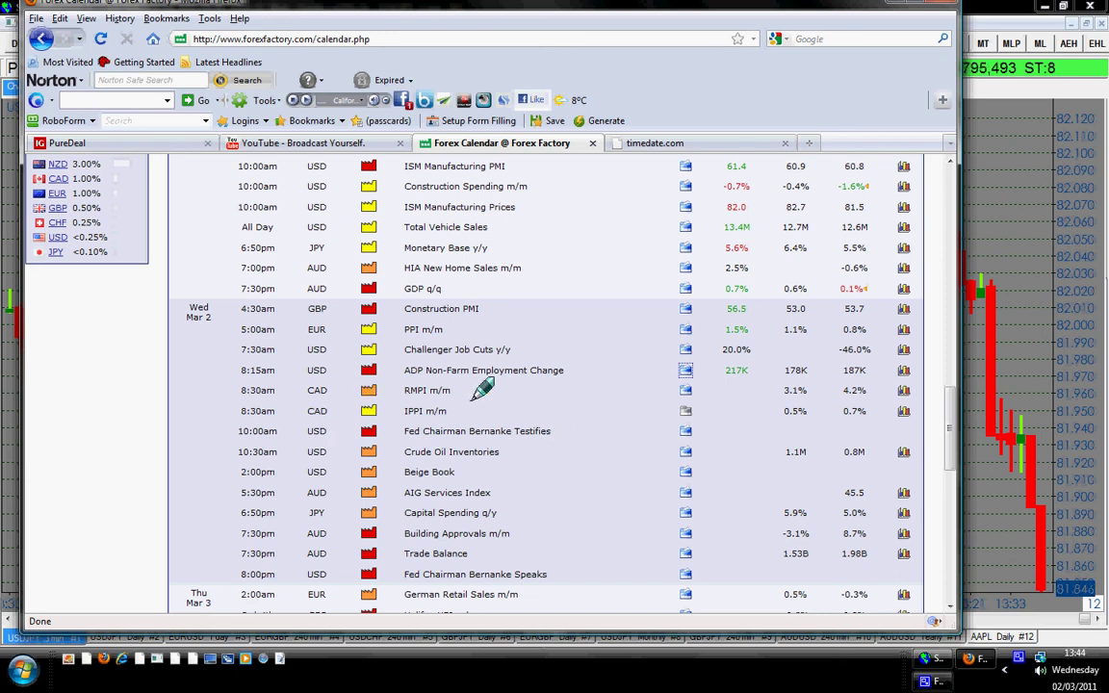
- Minimize Firefox and pan the USDJPY 3-minute chart left twice for right-side space
{"action": "left_click", "coordinate": [890, 6]}
{"action": "mouse_move", "coordinate": [1059, 520]}
{"action": "left_mouse_down"}
{"action": "mouse_move", "coordinate": [738, 515]}
{"action": "mouse_move", "coordinate": [618, 475]}
{"action": "left_mouse_up"}
{"action": "left_click_drag", "start_coordinate": [866, 589], "coordinate": [785, 546]}
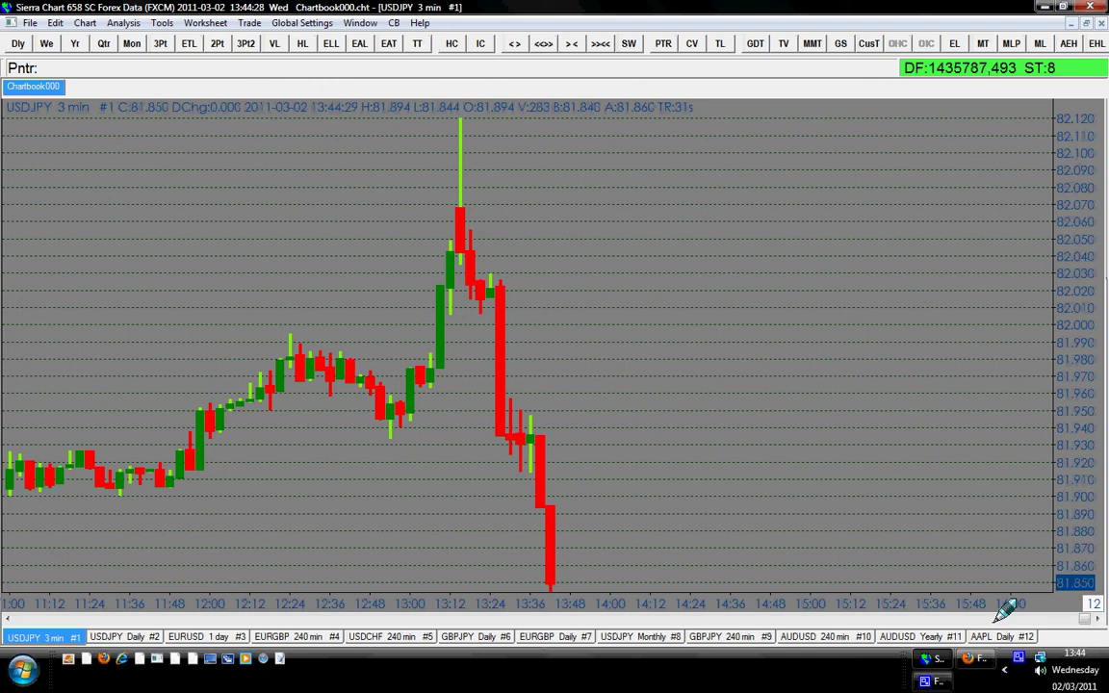
{"action": "right_click", "coordinate": [922, 581]}
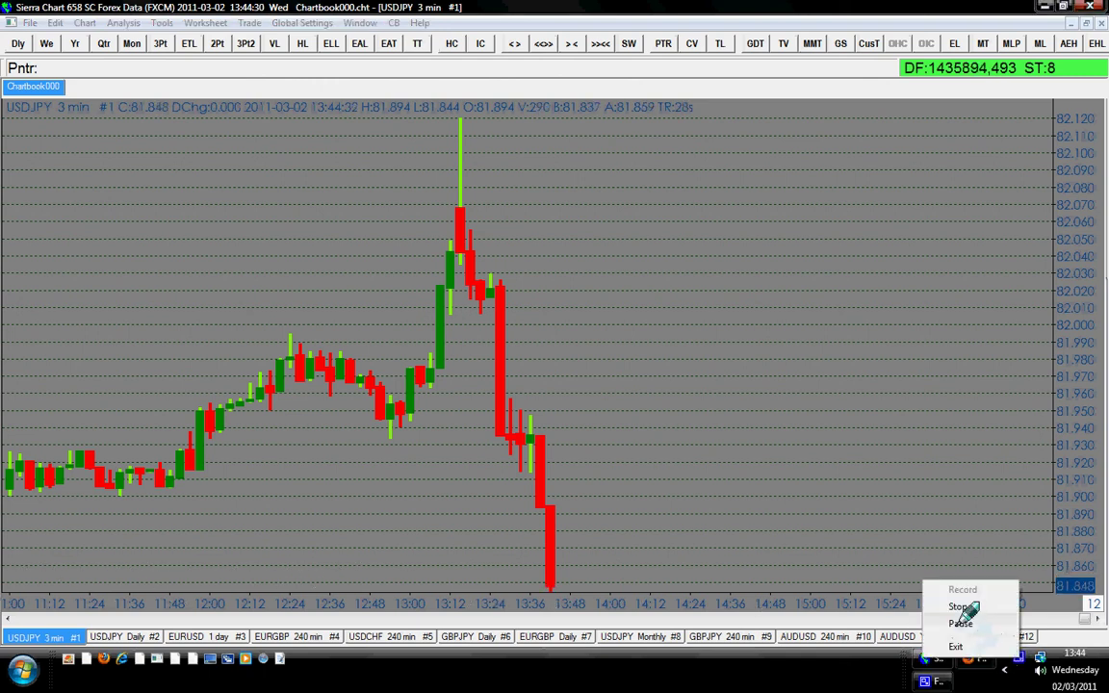